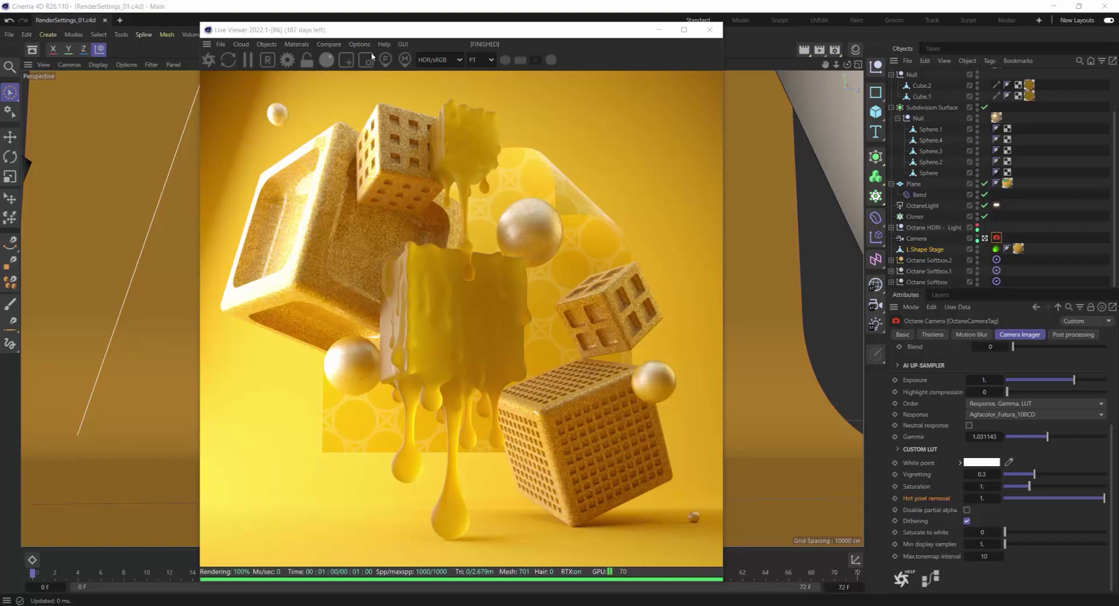
Open the Octane settings in an enlarged window beside the Live Viewer and choose the Path tracing kernel.
left_click(287, 59)
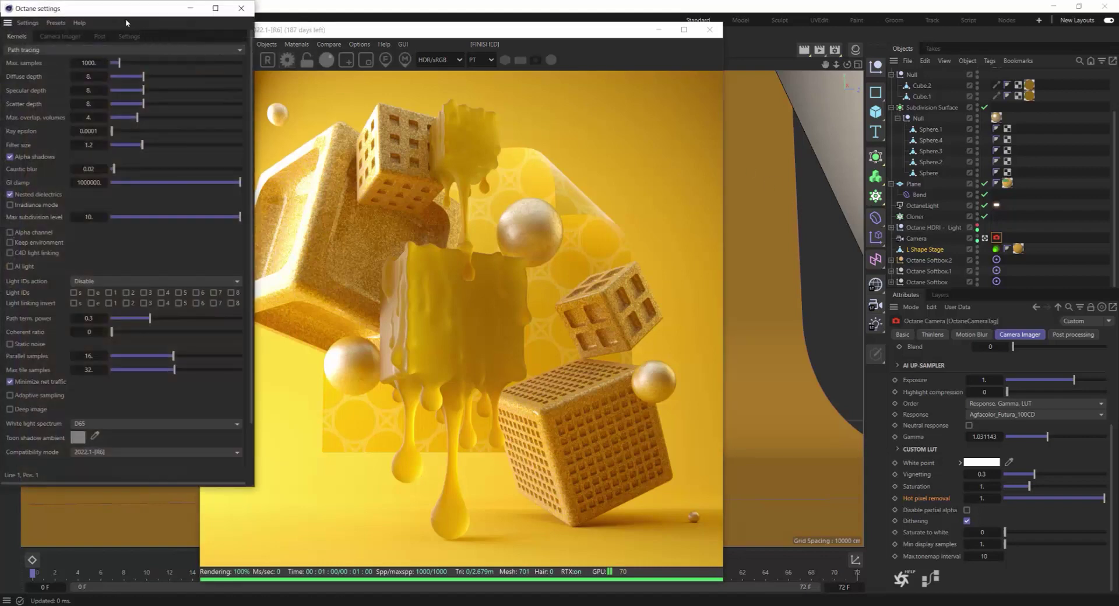
left_click_drag(126, 8, 855, 24)
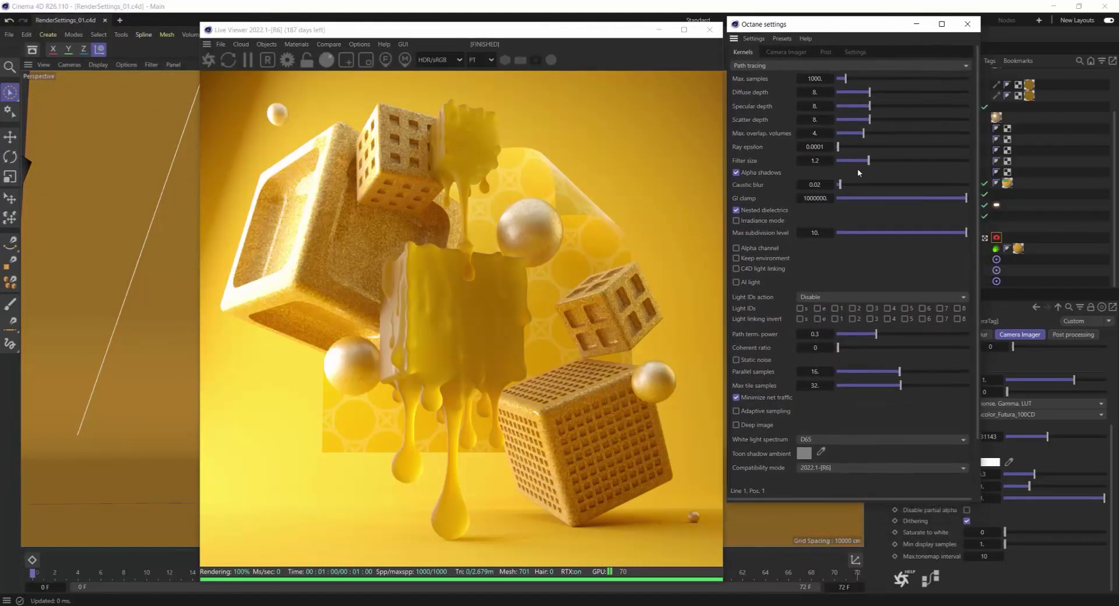
left_click_drag(980, 500, 1011, 572)
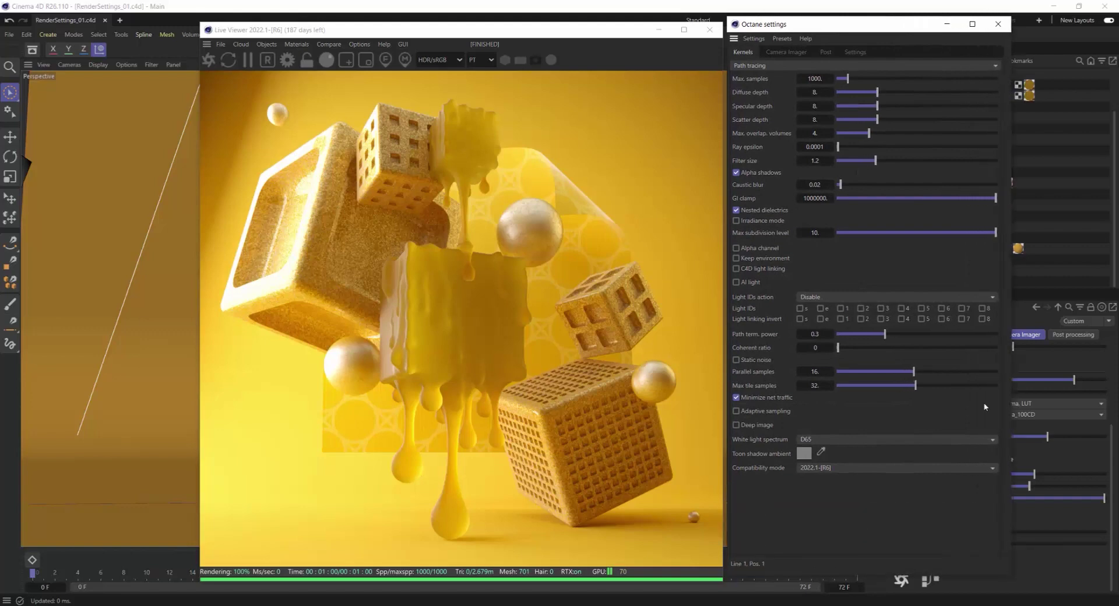
left_click(752, 69)
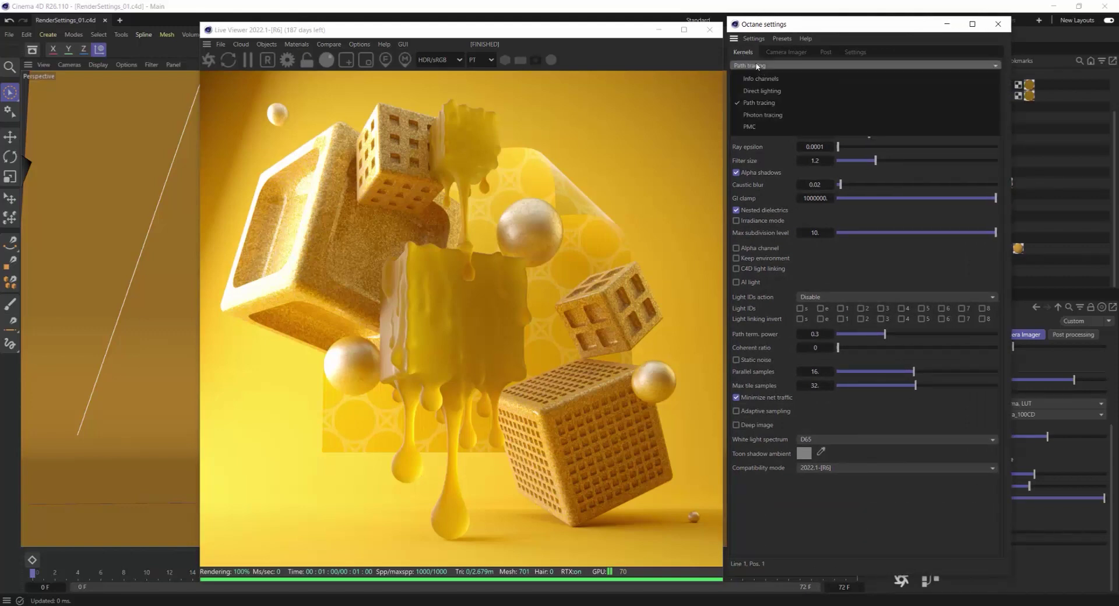
left_click(758, 103)
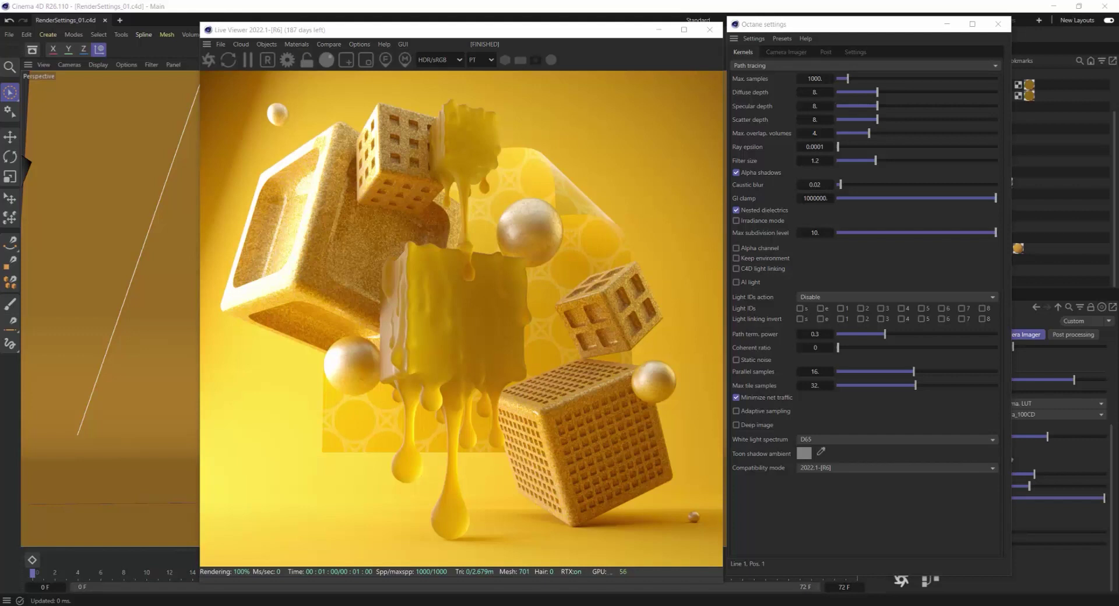
Set the kernel's maximum samples to 200 and restart the Live Viewer render.
left_click(815, 79)
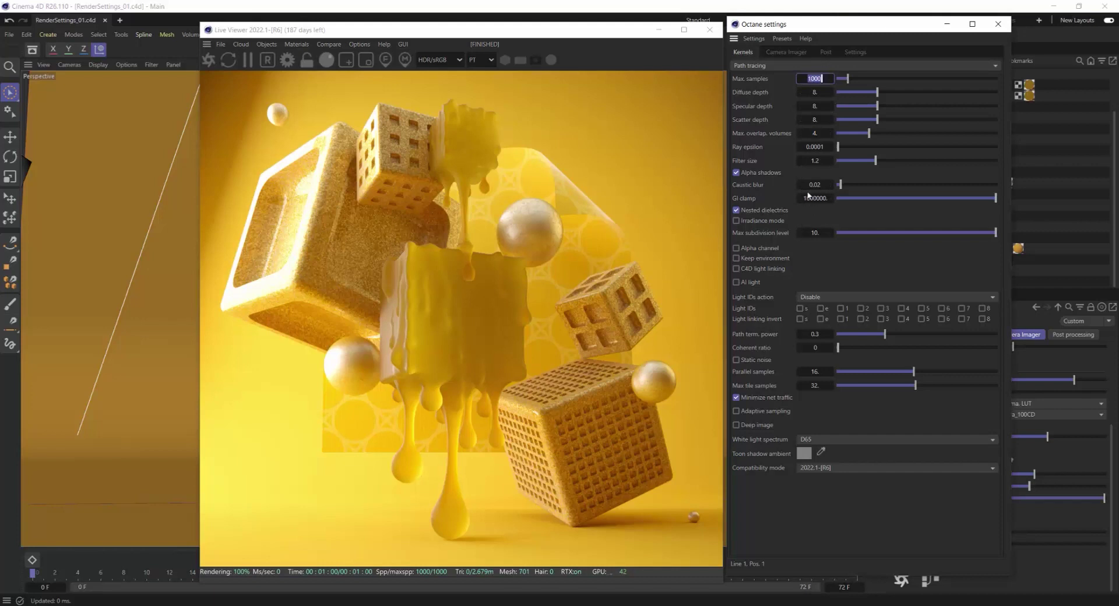
type("200")
key("Return")
left_click(209, 59)
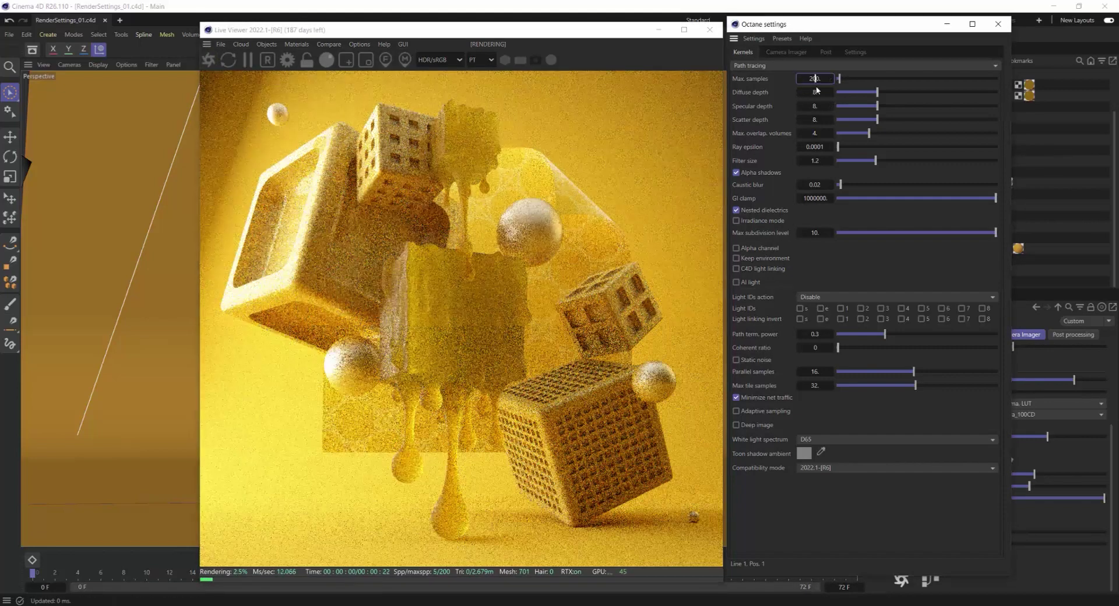
Raise the kernel's maximum samples to 2000.
left_click(816, 79)
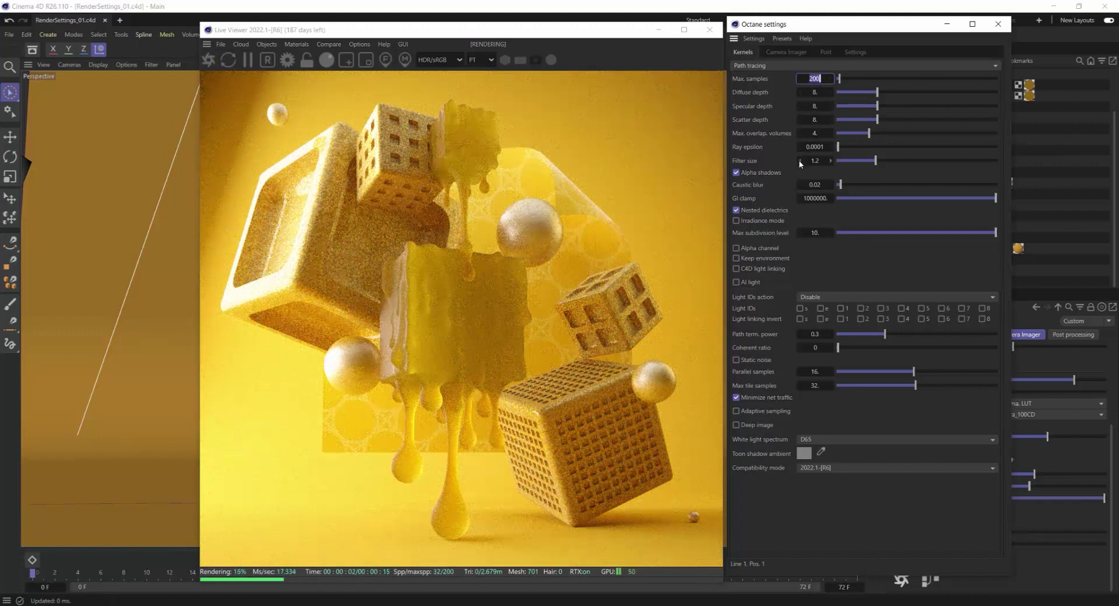
type("1")
type("000")
key("Return")
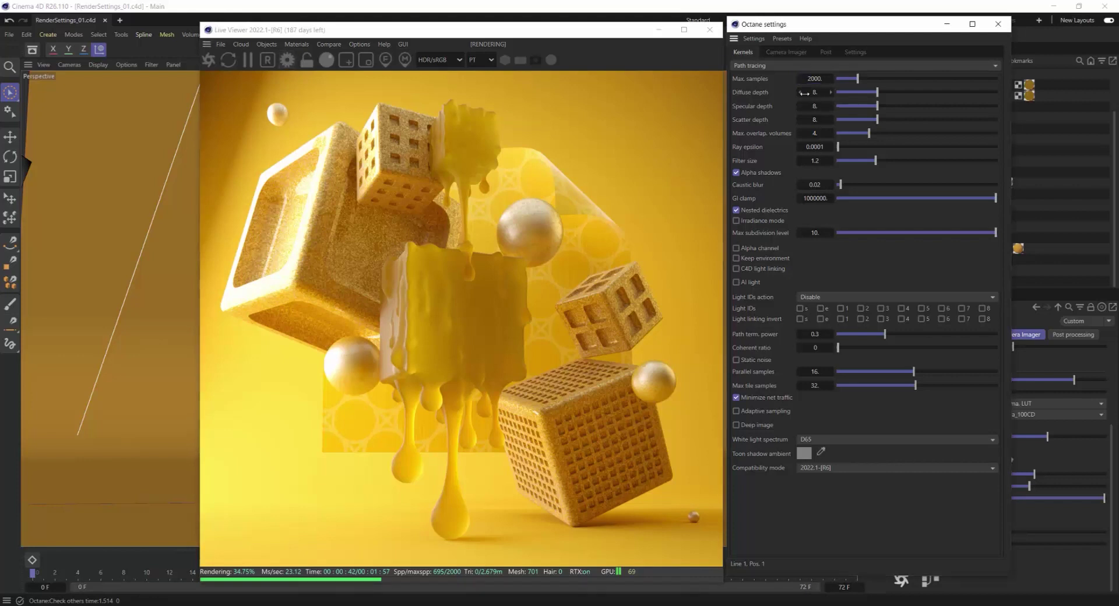
Set the maximum samples of the Path tracing kernel to 800.
left_click(834, 85)
type("800")
key("Return")
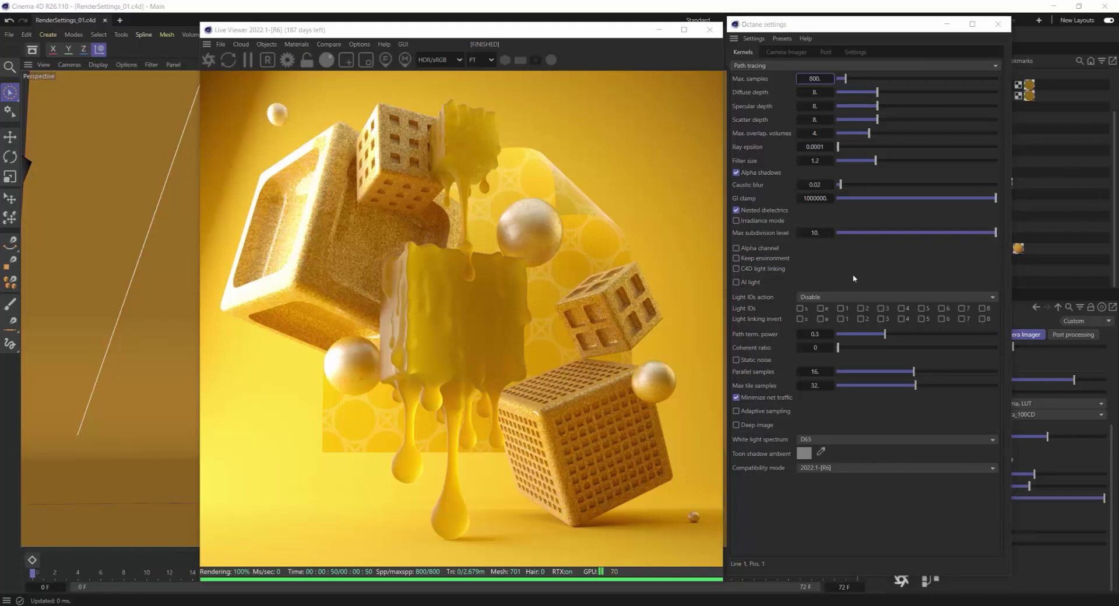
Lower the maximum samples to 10 and restart the Live Viewer render to preview the noise.
left_click(812, 80)
left_click(773, 80)
left_click(816, 78)
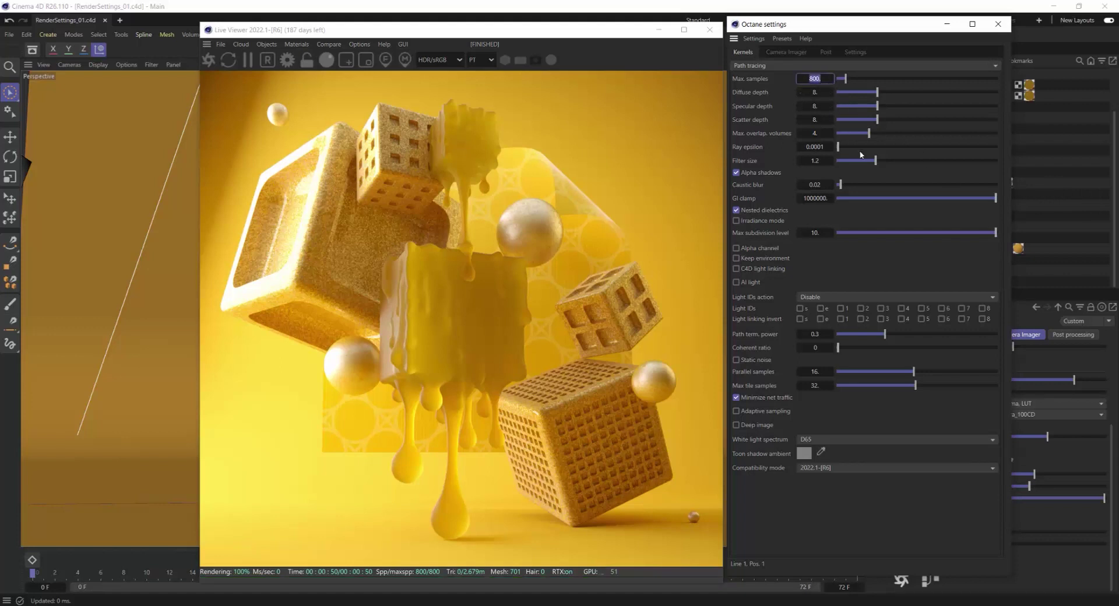
type("10")
key("Return")
left_click(208, 59)
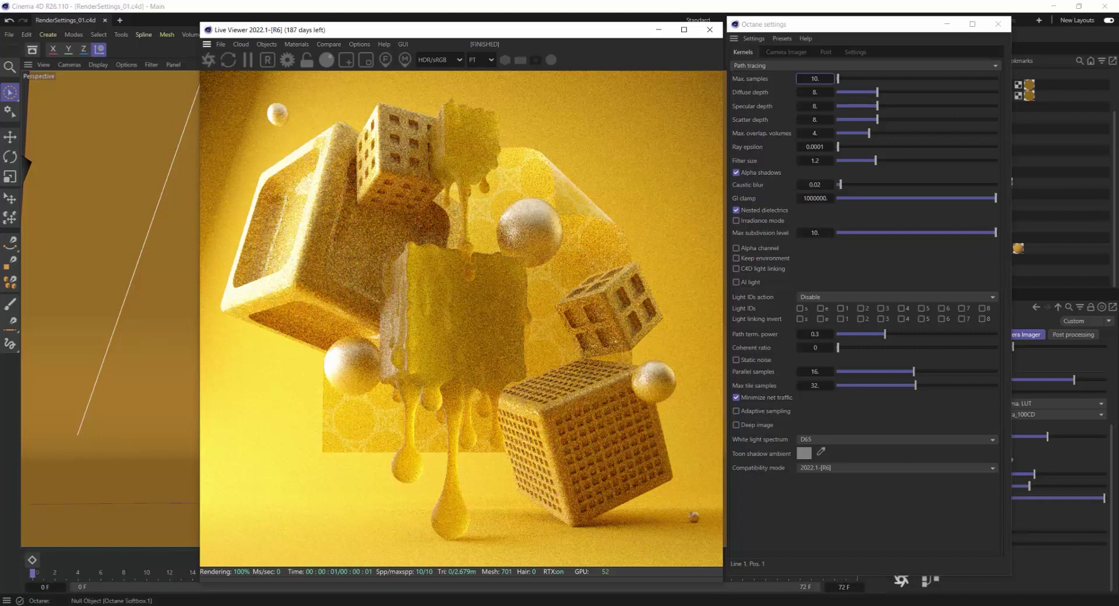
Set the maximum samples back to 800 for a clean render.
left_click(811, 79)
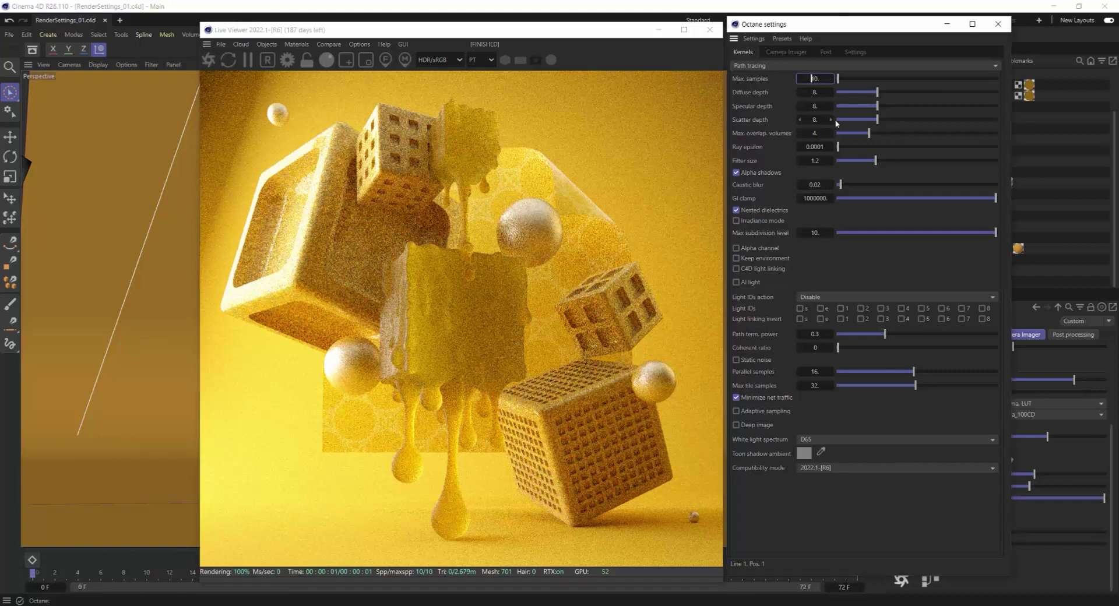
double_click(815, 79)
type("800")
key("Return")
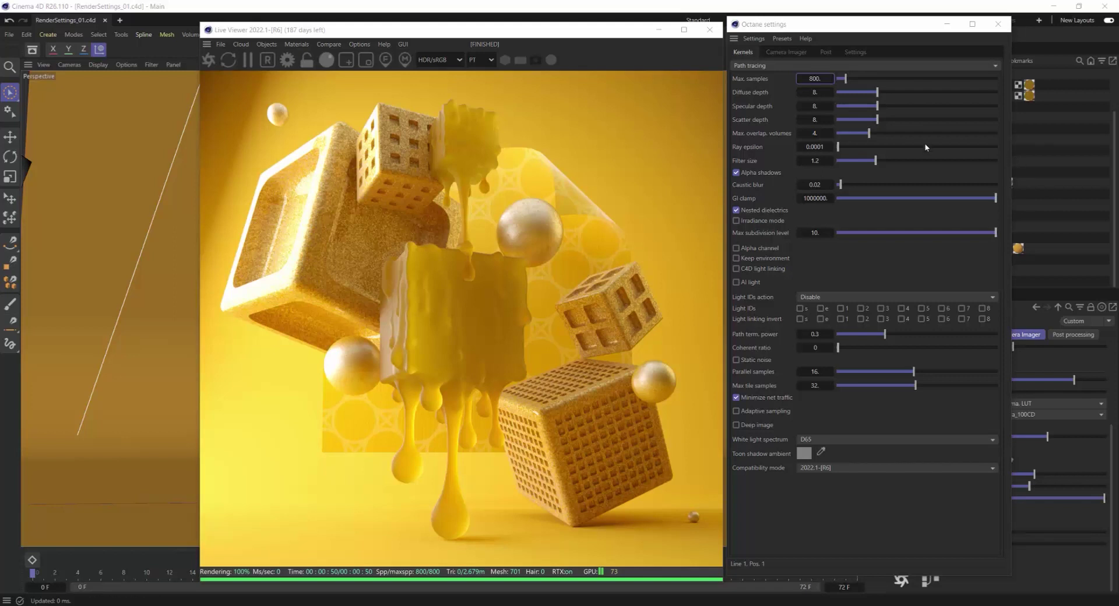
left_click(754, 107)
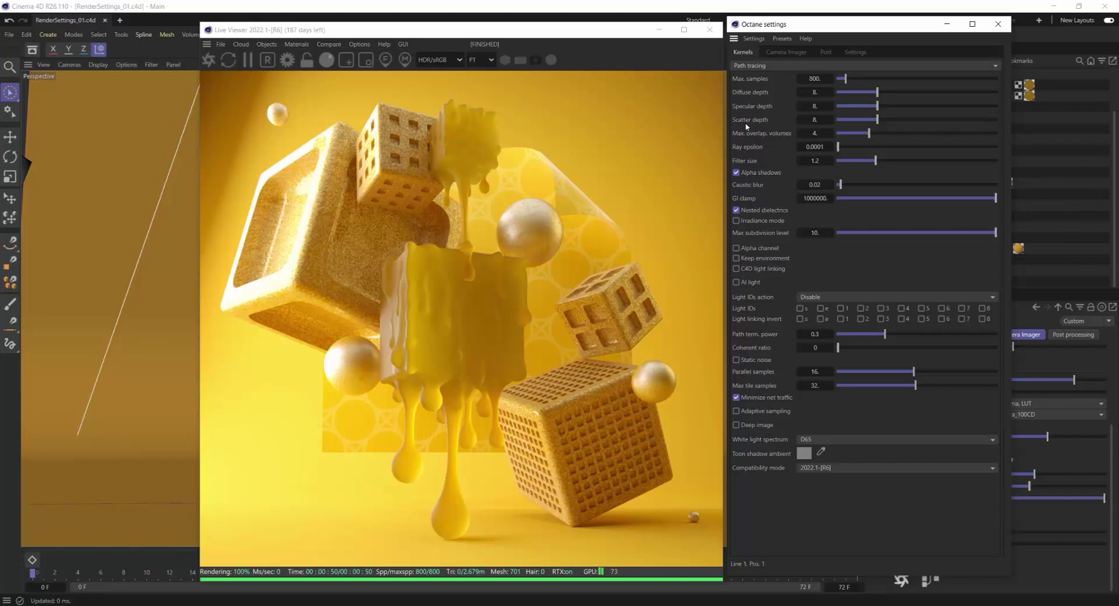
Restart the Live Viewer render and set the diffuse depth to 16.
left_click(228, 60)
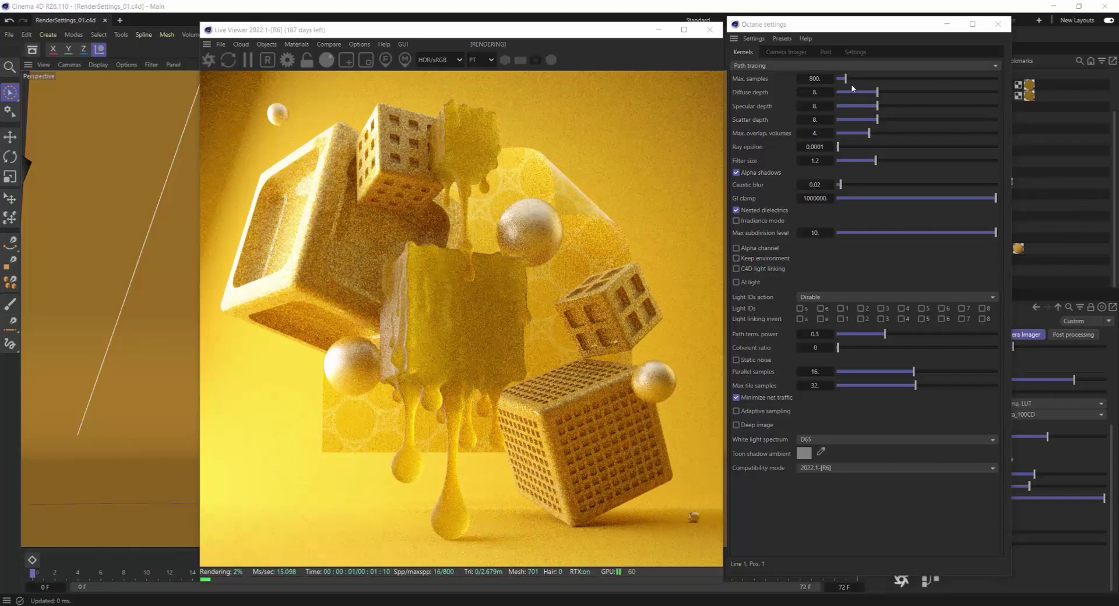
left_click_drag(812, 91, 845, 99)
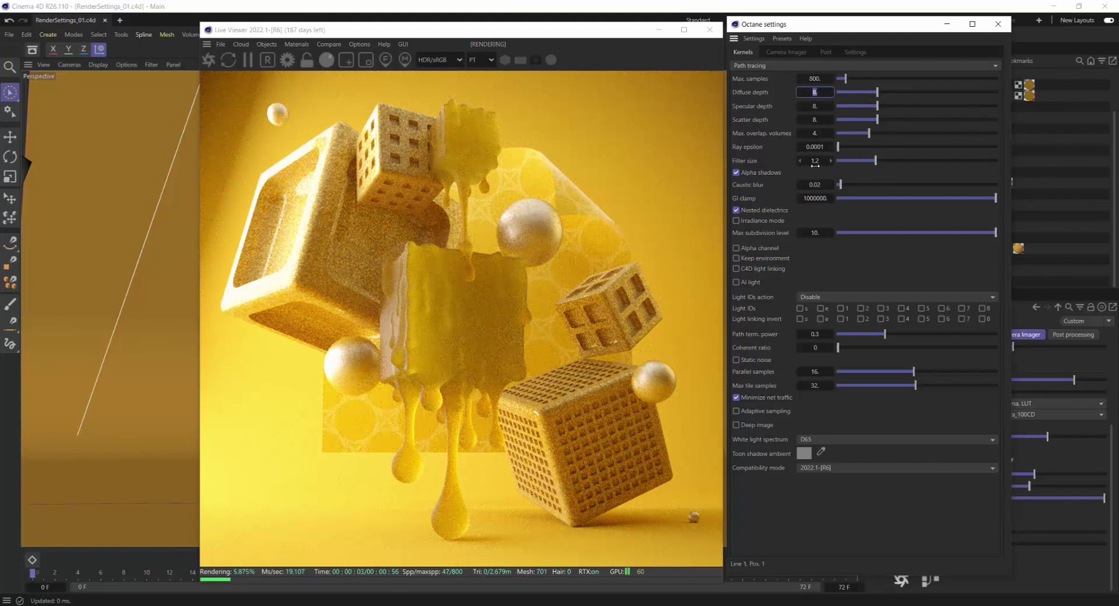
type("16")
key("Return")
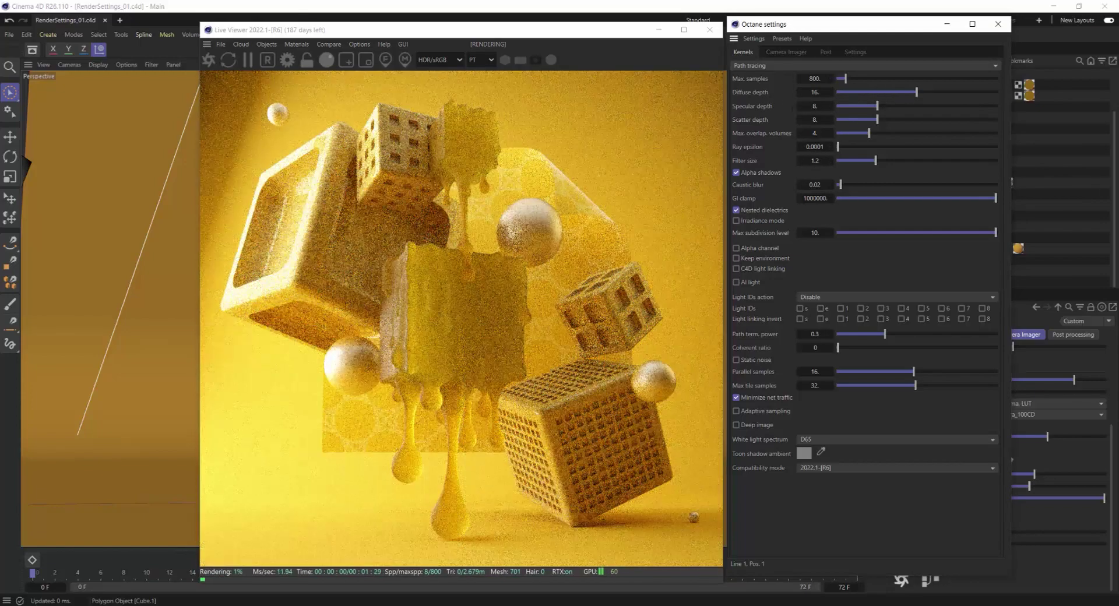
Set the kernel's diffuse depth back to 8.
left_click(810, 93)
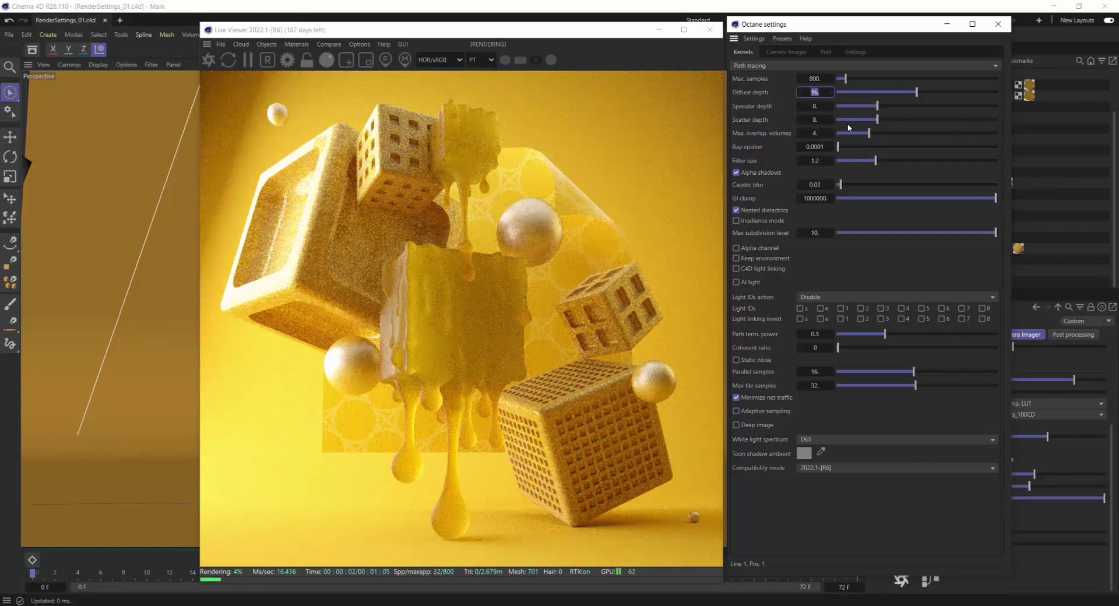
type("8")
key("Return")
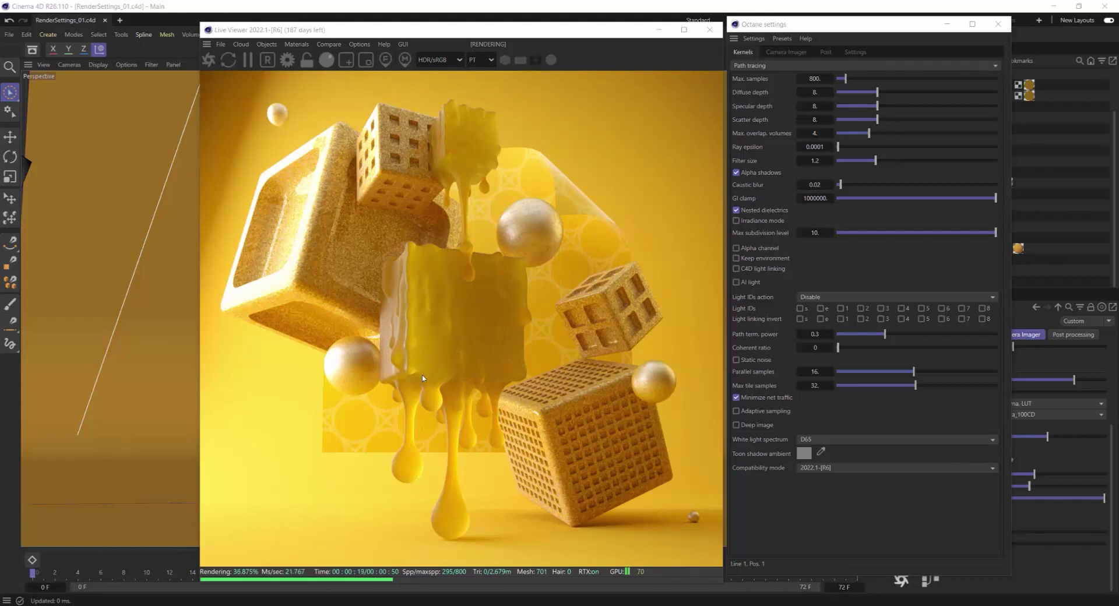
Lower the diffuse depth to 1 to test the render with minimal diffuse bounces.
left_click(772, 103)
left_click(815, 92)
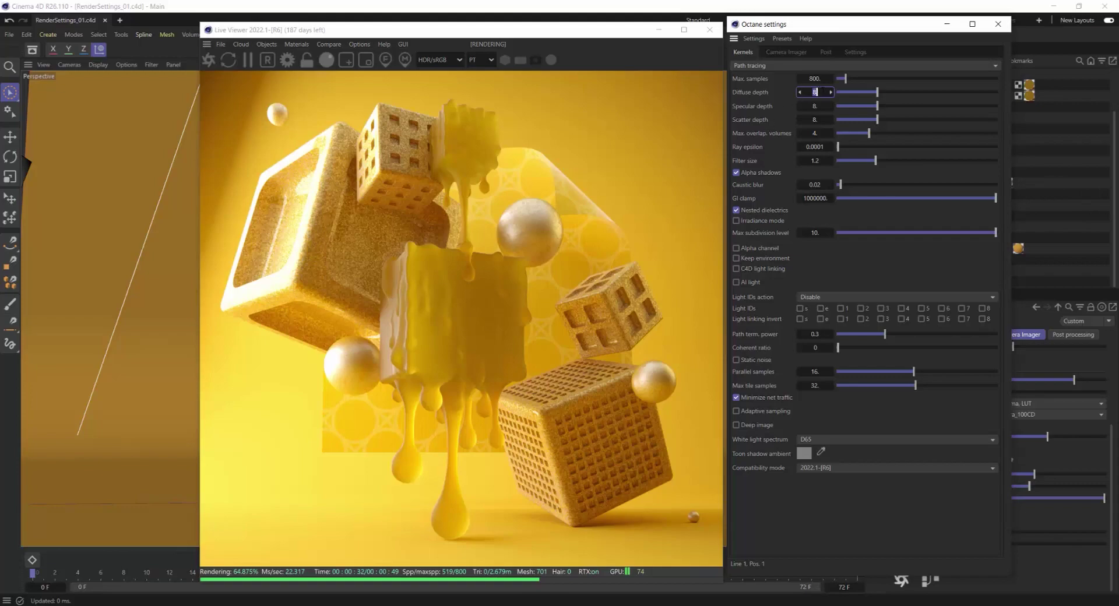
type("1")
key("Return")
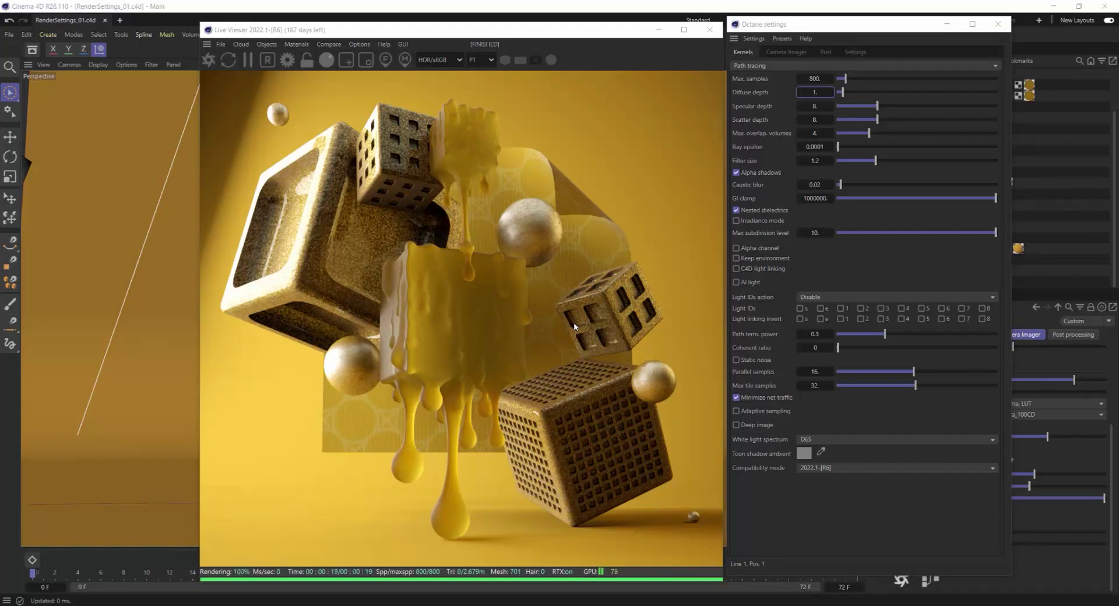
Set the kernel's diffuse depth to 3.
left_click(819, 92)
double_click(816, 92)
type("3")
key("Return")
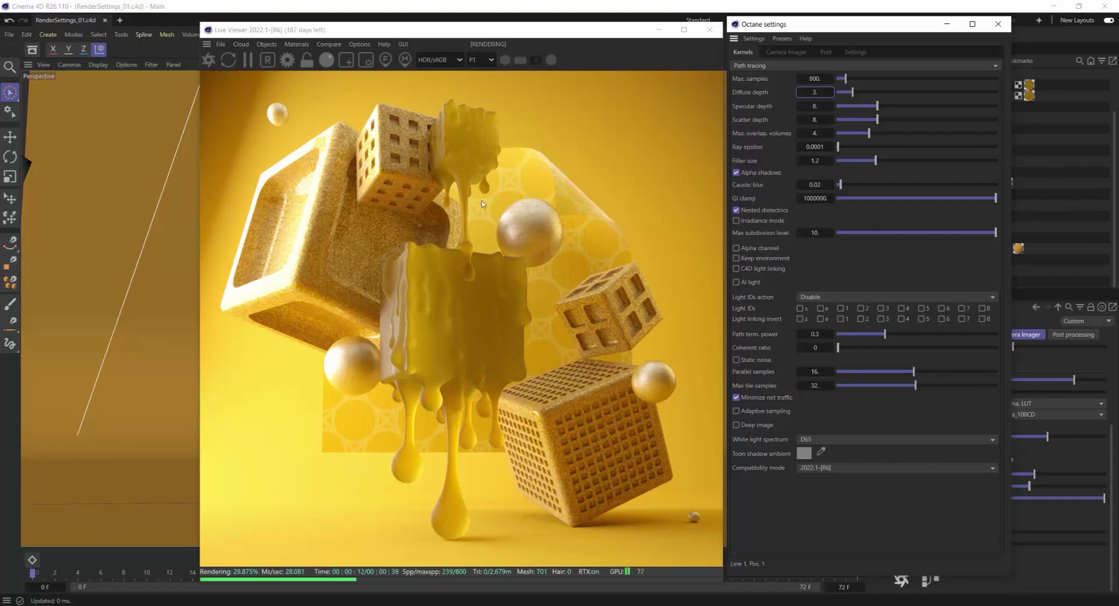
Draw a render region about 113 by 414 pixels over the upper dripping block and the central one.
left_click(346, 60)
left_click_drag(482, 145, 569, 254)
left_click_drag(432, 130, 494, 356)
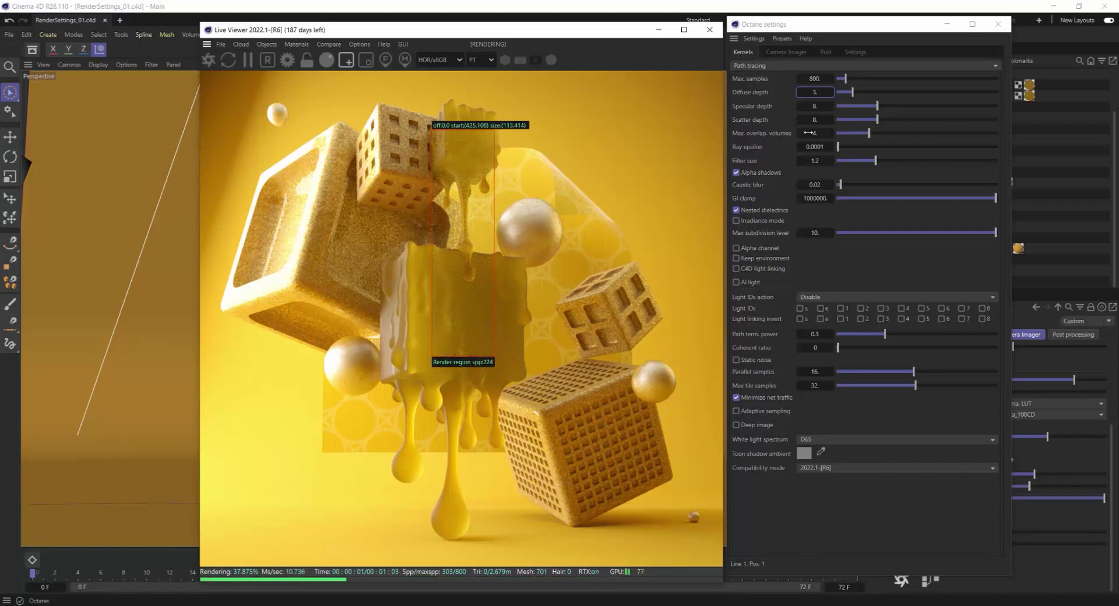
Set the diffuse depth to 8 to compare the result inside the render region.
left_click(819, 92)
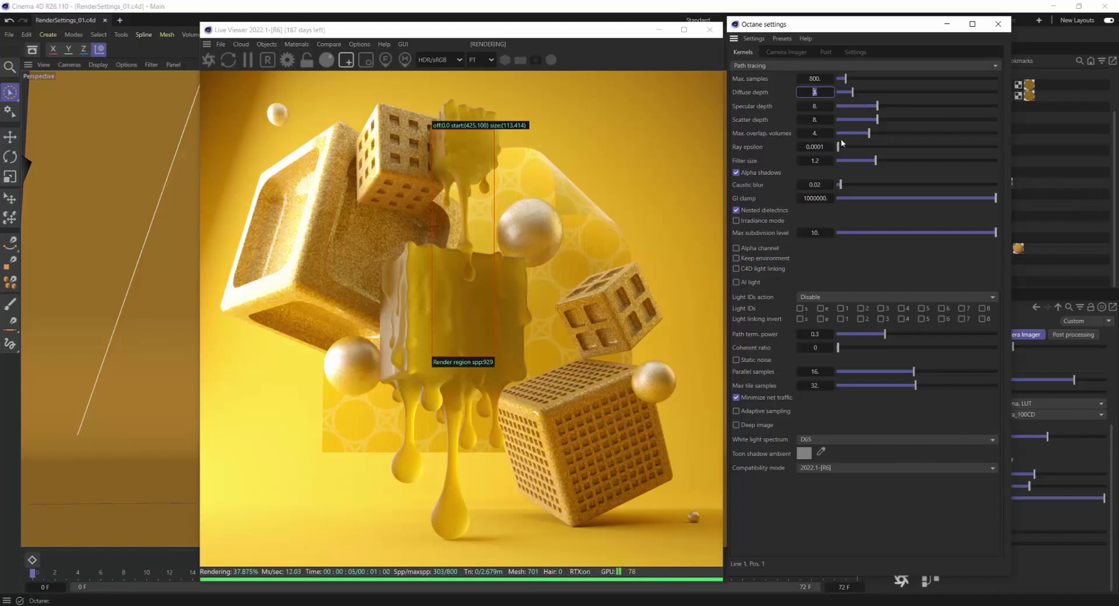
type("8")
key("Return")
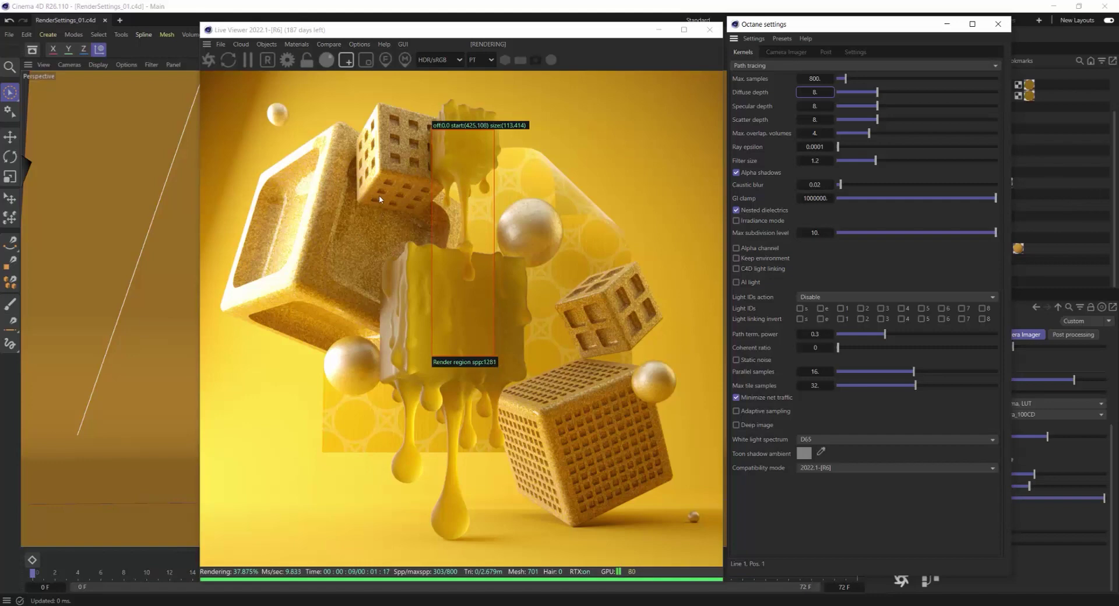
Redraw the render region about 98 by 258 pixels from the small upper cube down to the central dripping block.
left_click_drag(371, 184, 399, 301)
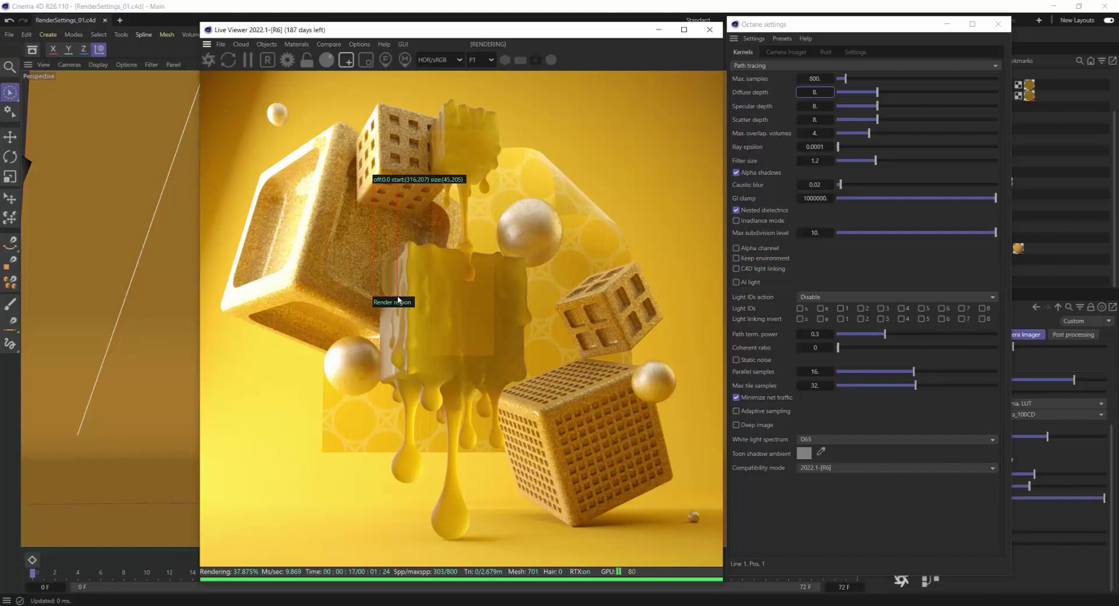
left_click_drag(398, 299, 400, 299)
left_click_drag(400, 298, 427, 330)
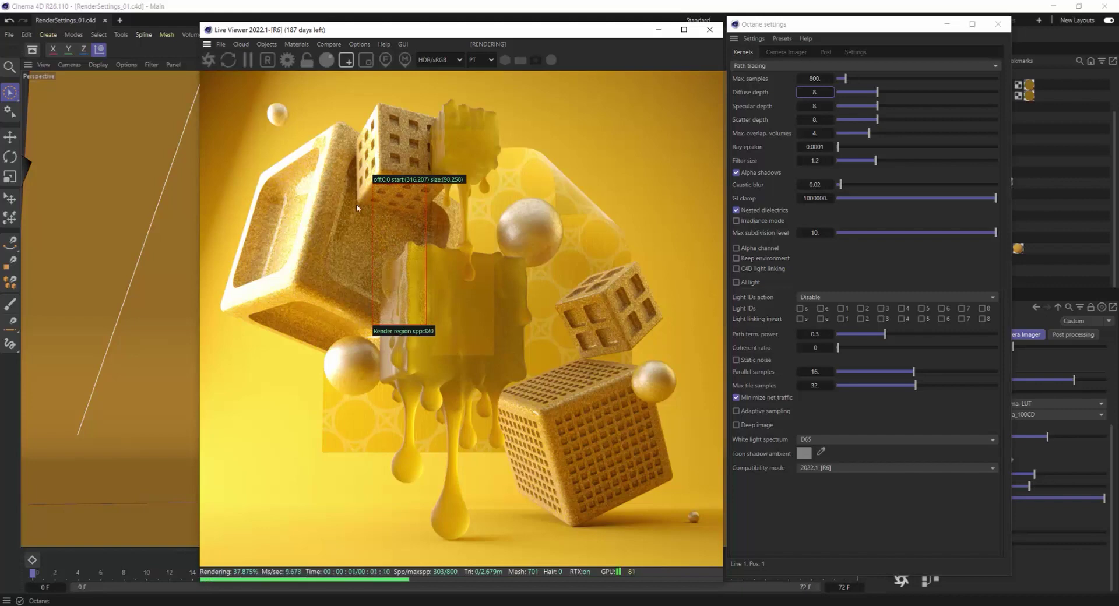
Set the kernel's diffuse depth to 4.
left_click(816, 95)
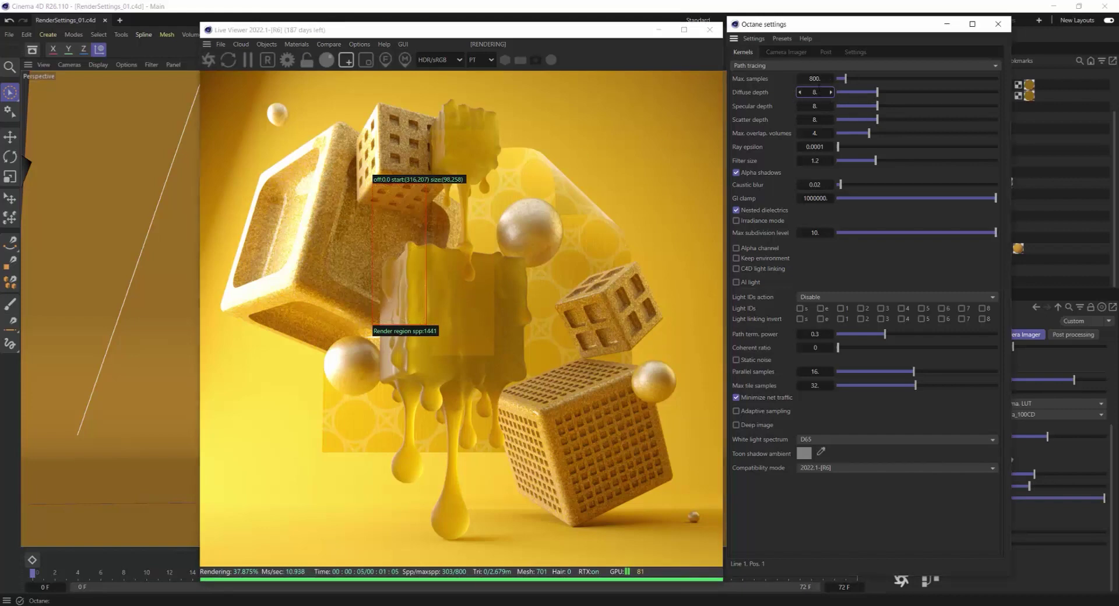
type("4")
key("Return")
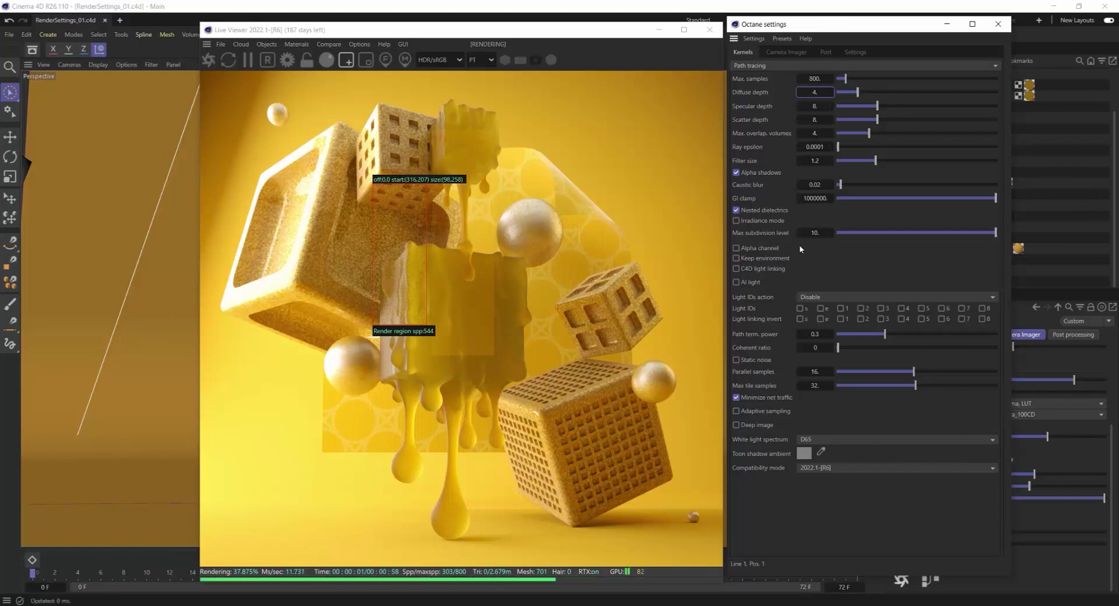
Clear the render region and draw a narrow one about 61 by 739 pixels down through the central block and its longest drip.
left_click(651, 345)
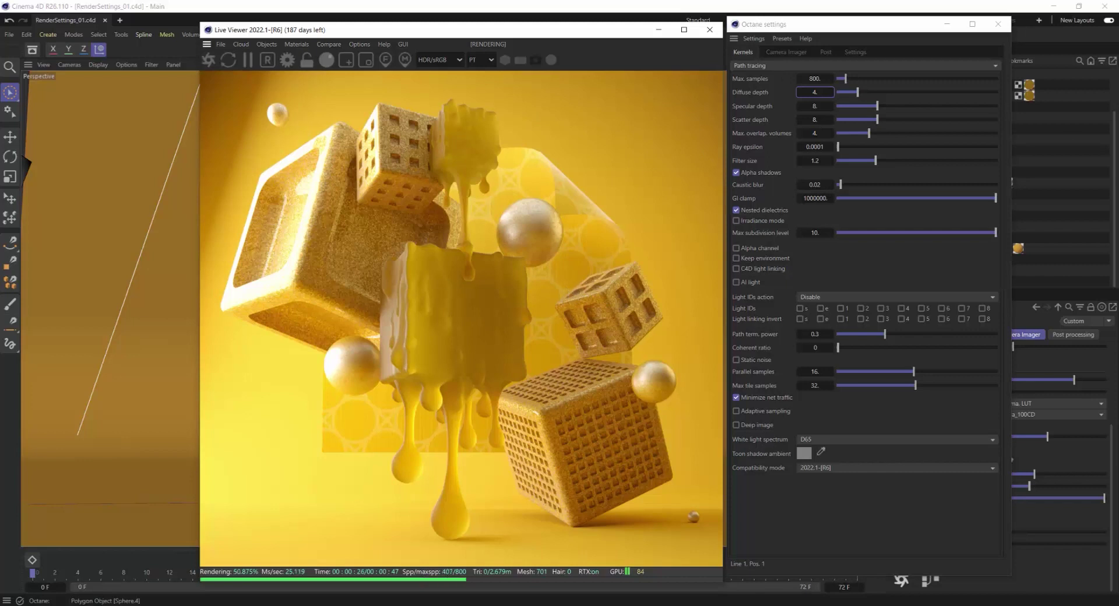
left_click(346, 61)
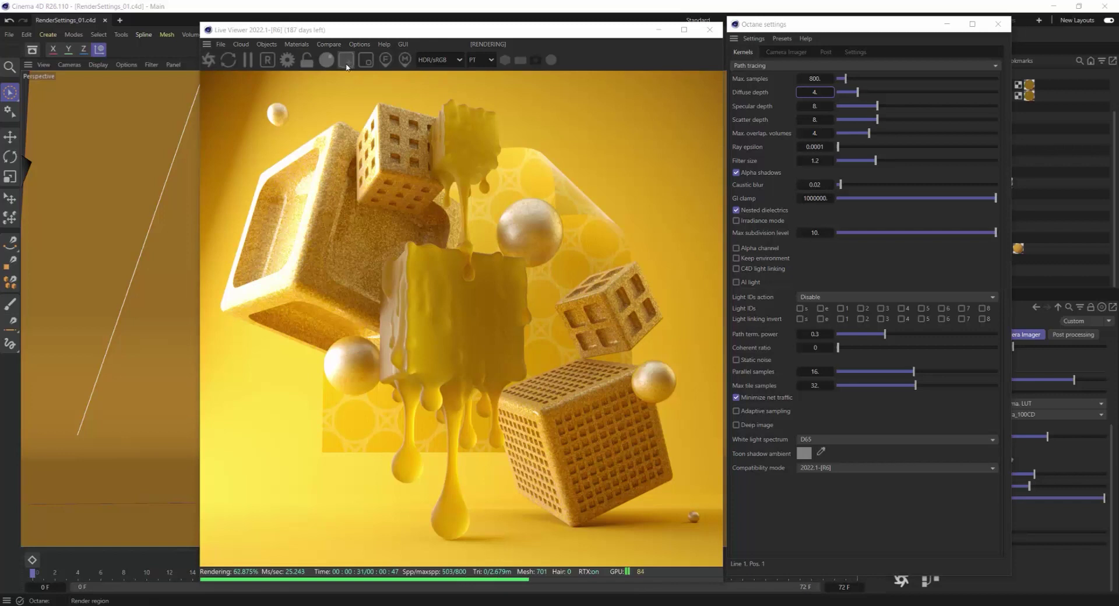
left_click_drag(373, 184, 426, 325)
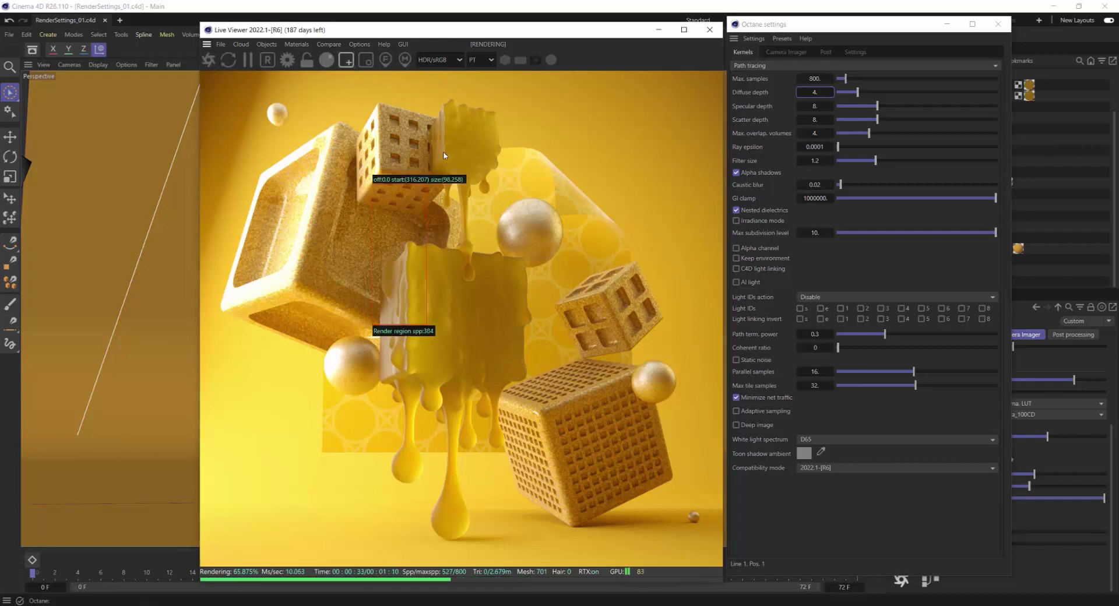
left_click_drag(416, 144, 450, 553)
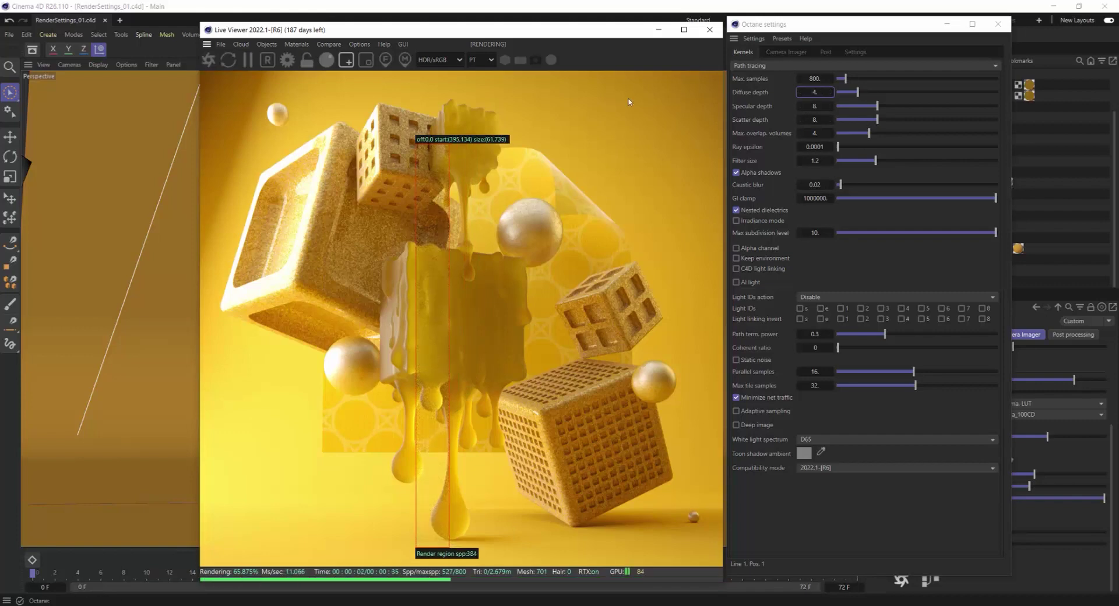
Set the diffuse depth to 8 and redraw the render region about 221 by 662 pixels over the central block and its drips.
left_click(818, 93)
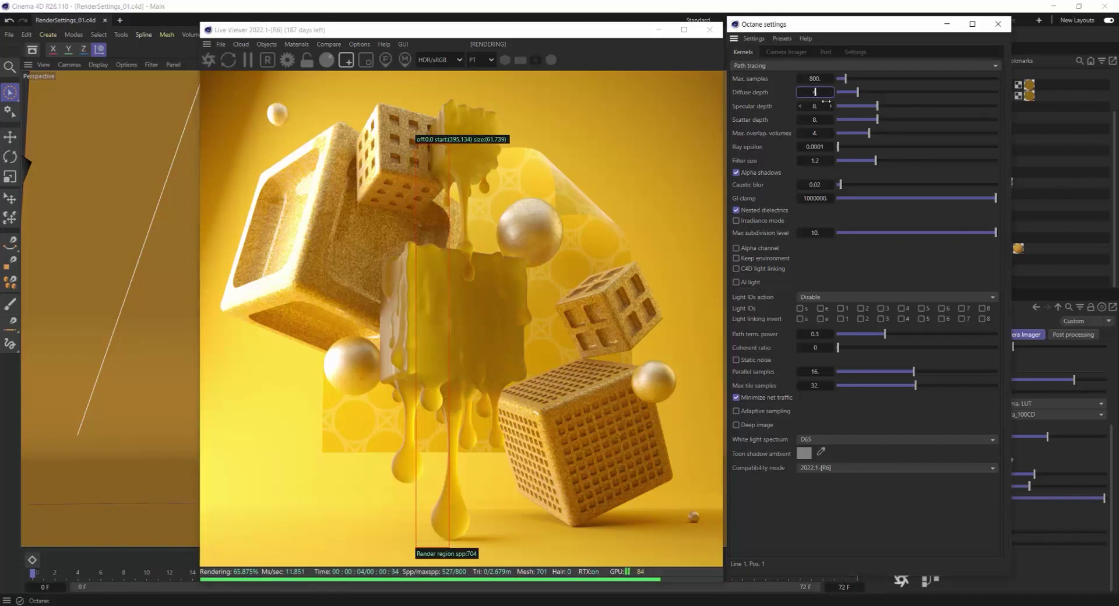
type("8")
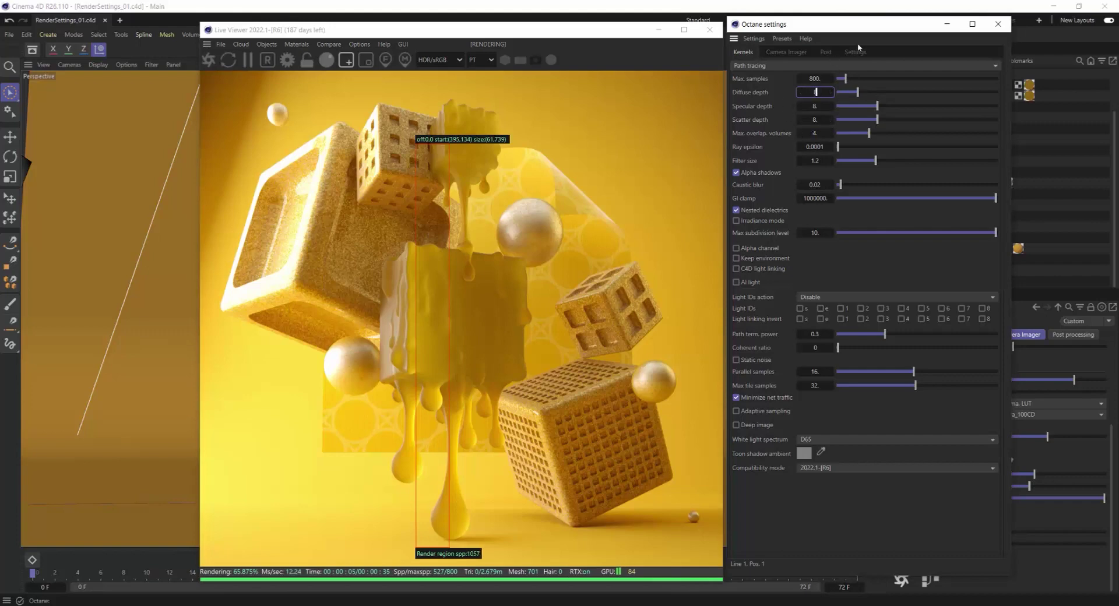
key("Return")
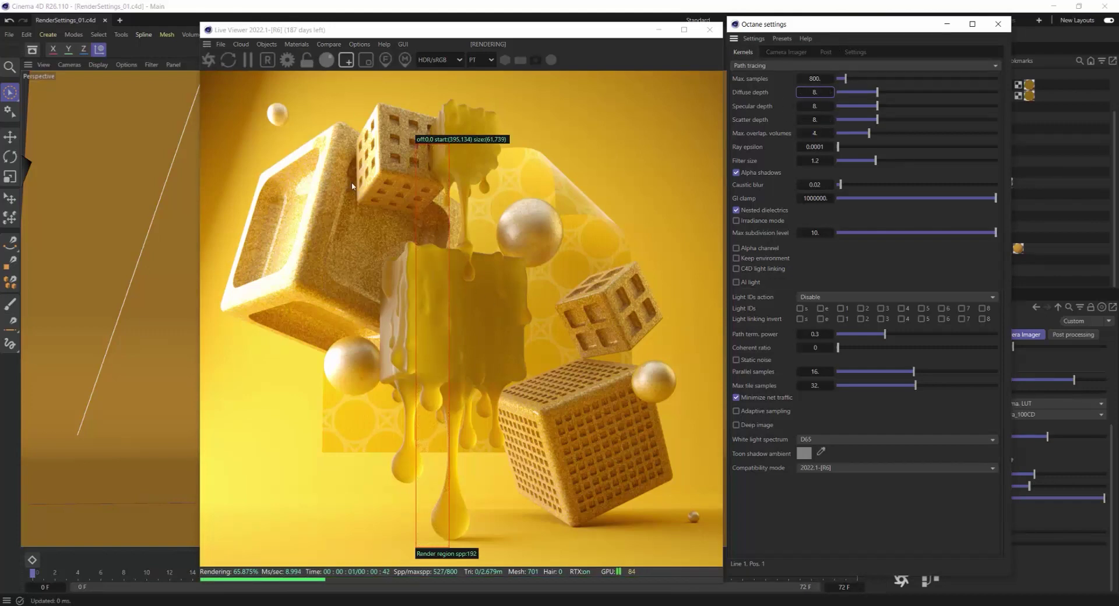
left_click_drag(357, 160, 377, 383)
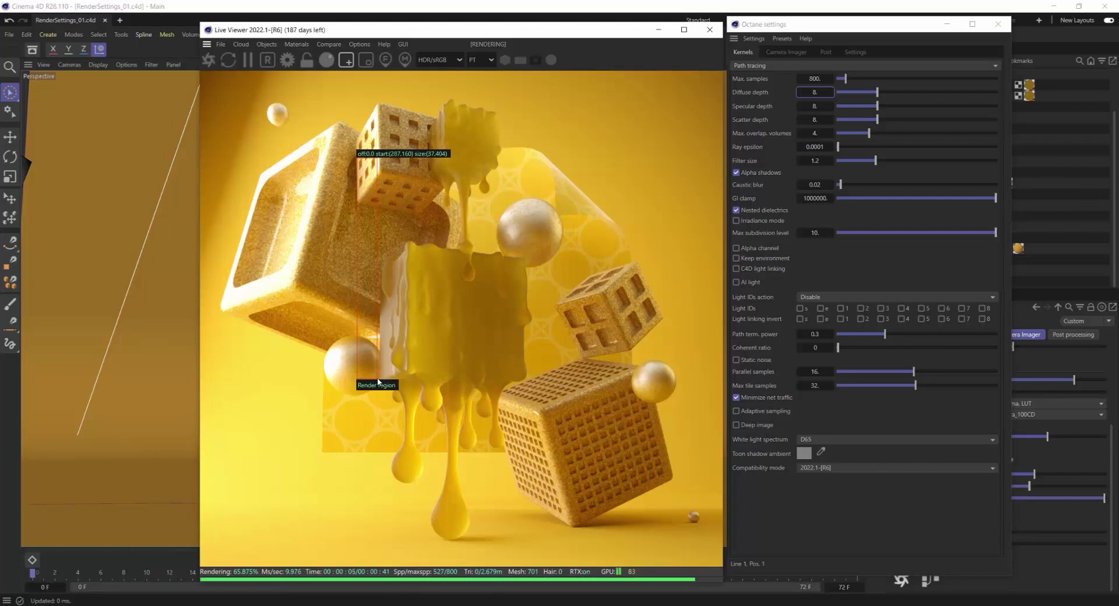
left_click_drag(378, 383, 478, 519)
Set the kernel's diffuse depth to 5 and turn off the render region.
left_click(815, 92)
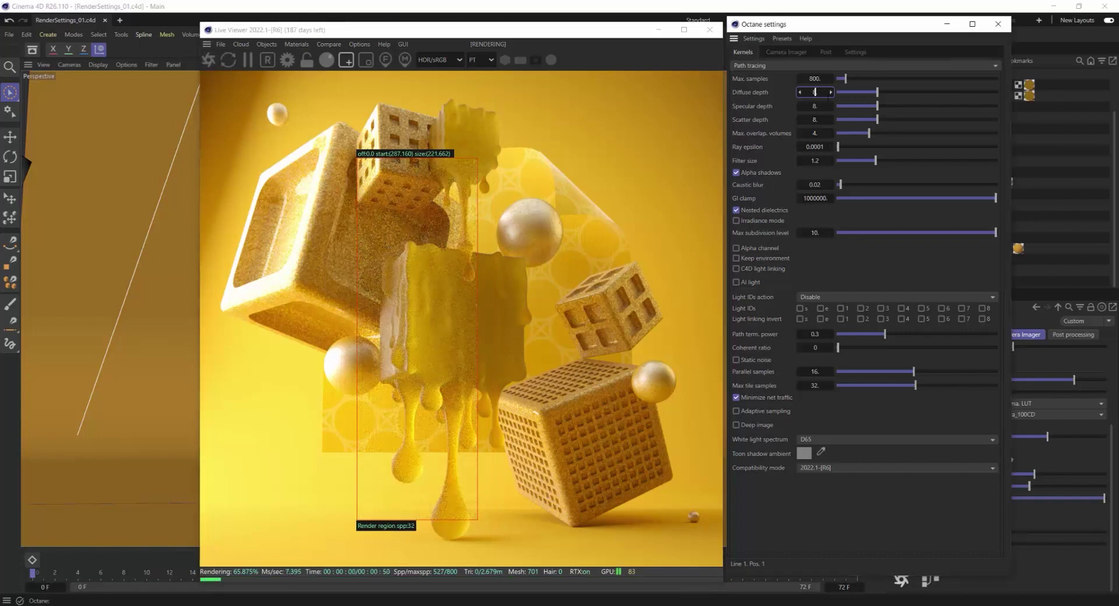
double_click(815, 92)
type("5")
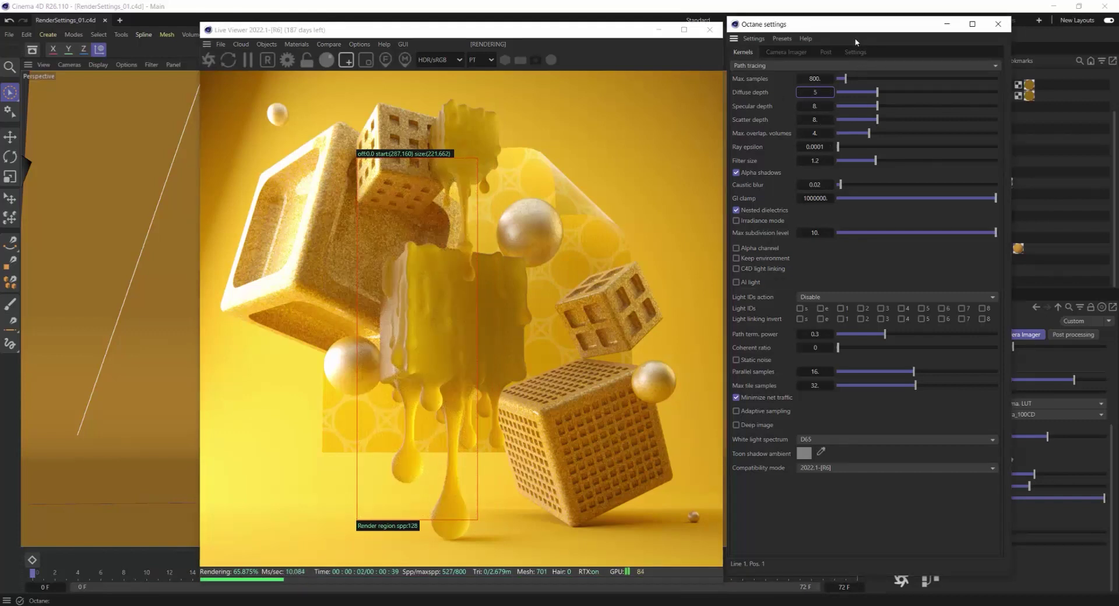
key("Return")
left_click(346, 59)
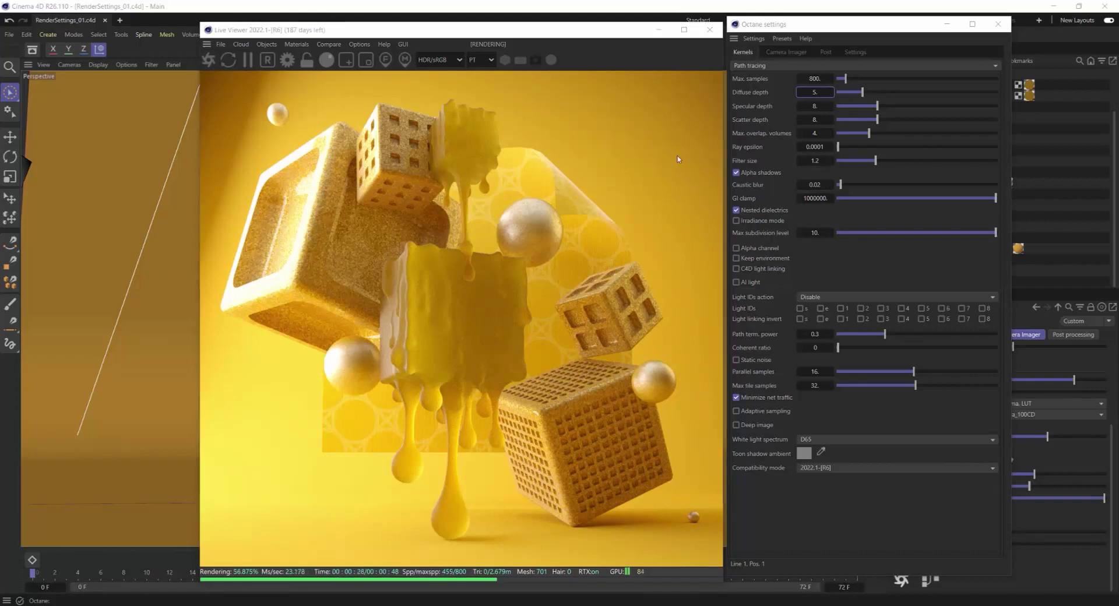
Set the kernel's specular depth to 1.
left_click(763, 109)
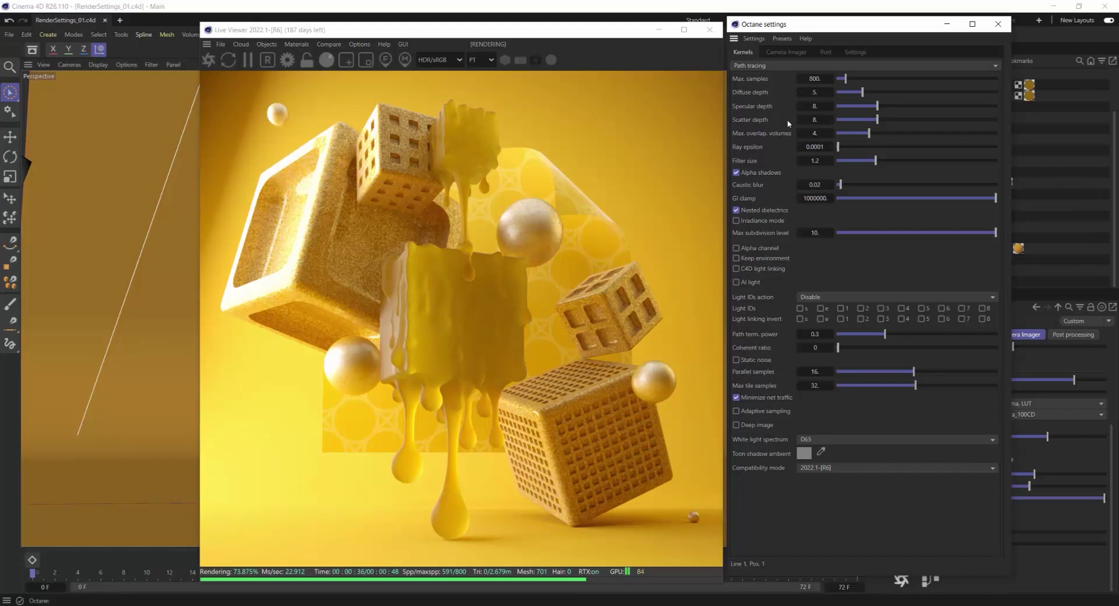
left_click(819, 120)
key("shift+Tab")
type("1")
key("Return")
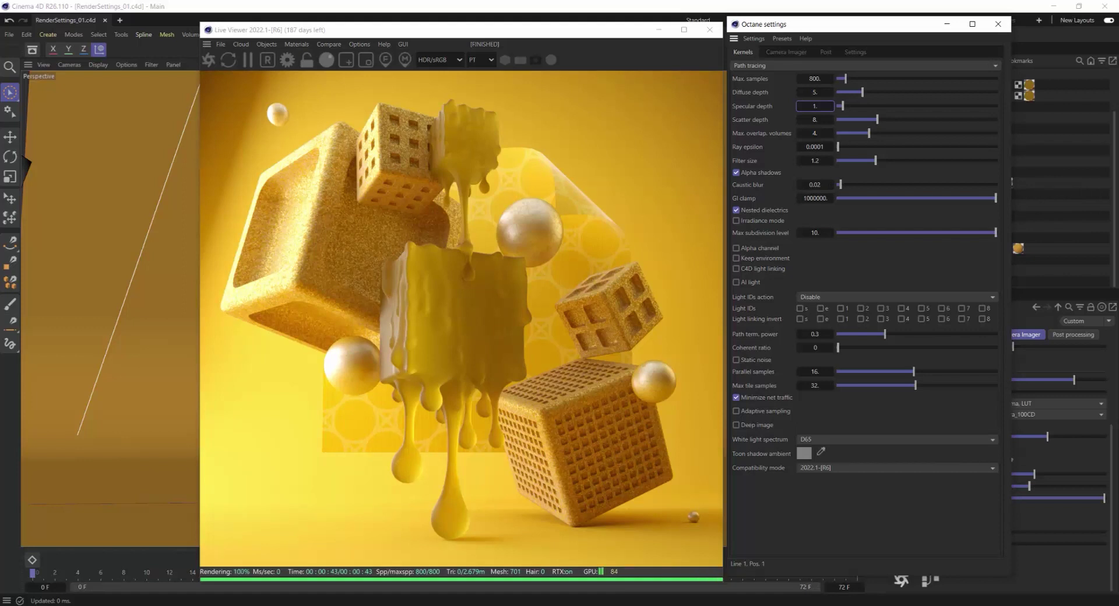
Set the specular depth to 16 to compare the render, and return it to 1.
left_click(764, 110)
left_click(819, 105)
type("16")
key("Return")
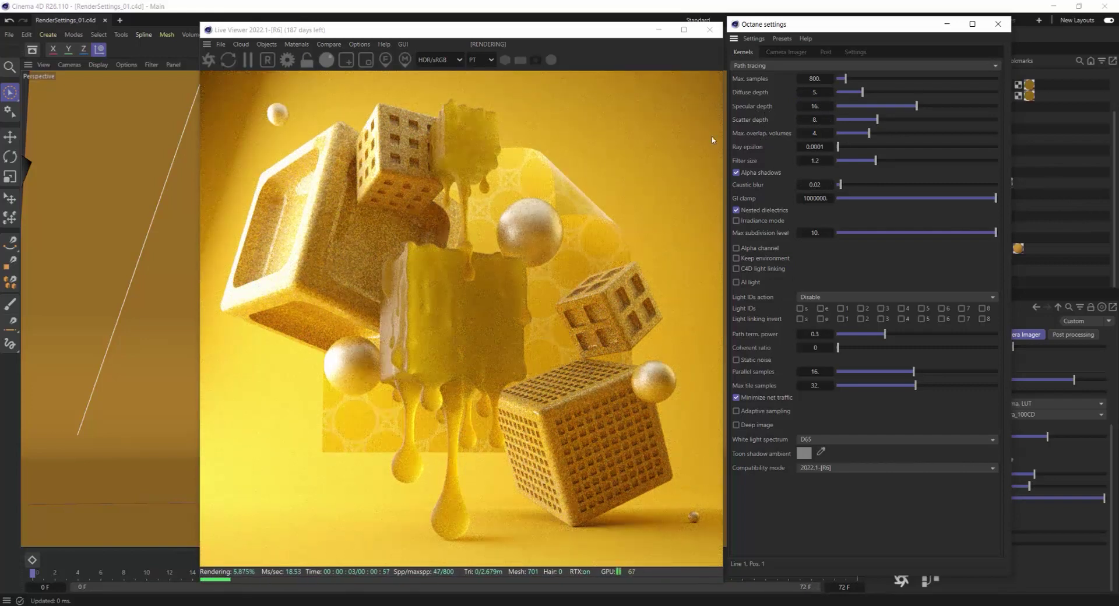
left_click(815, 105)
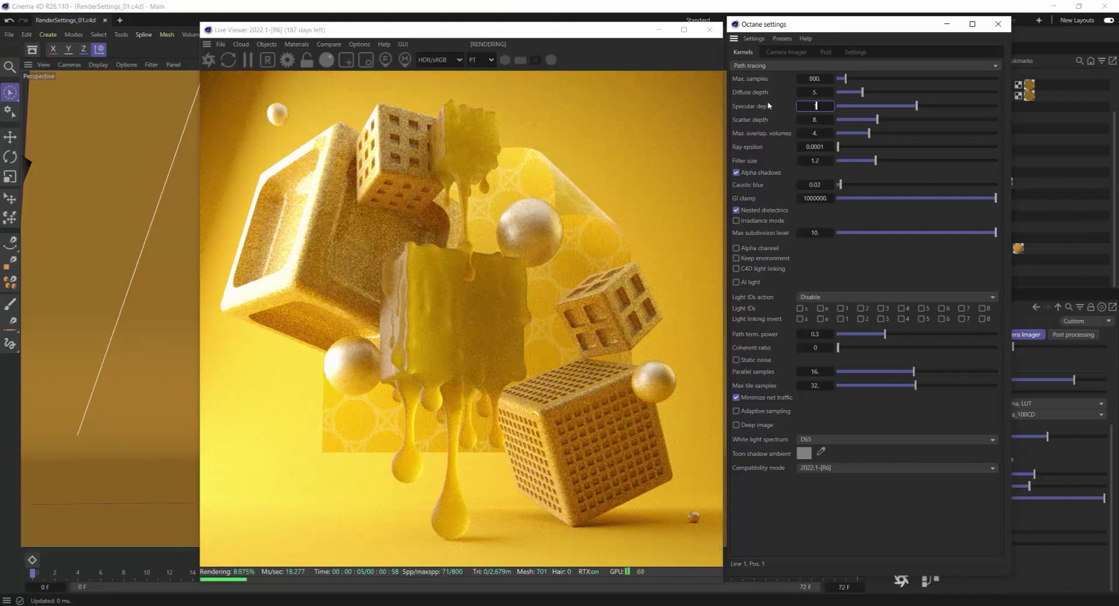
type("1")
key("Return")
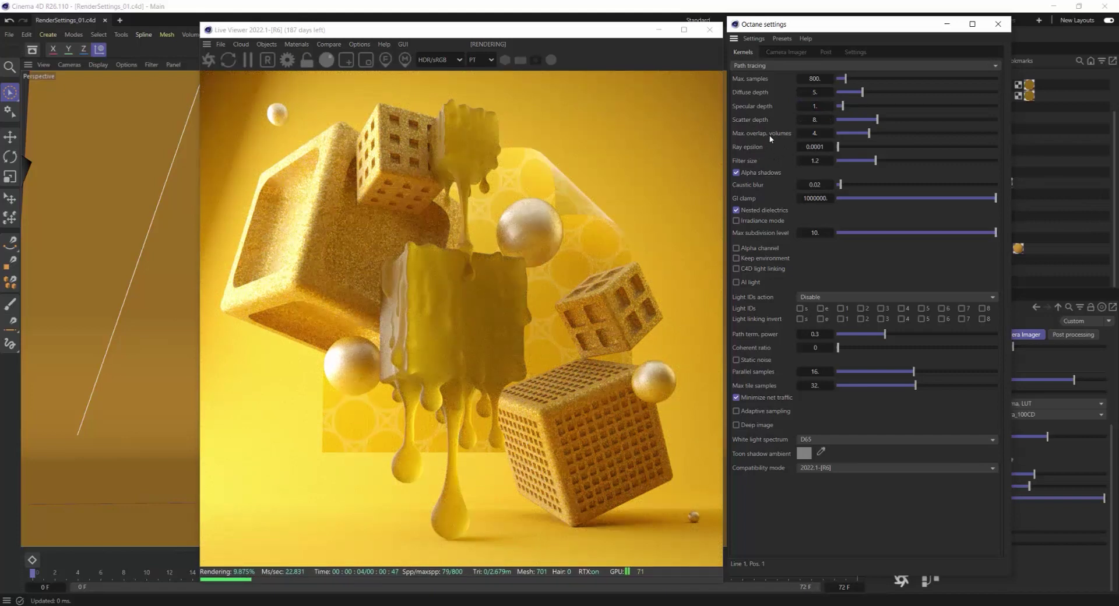
Set the scatter depth to 1 and draw a render region about 86 by 742 pixels down through the central block and its drips.
left_click(814, 120)
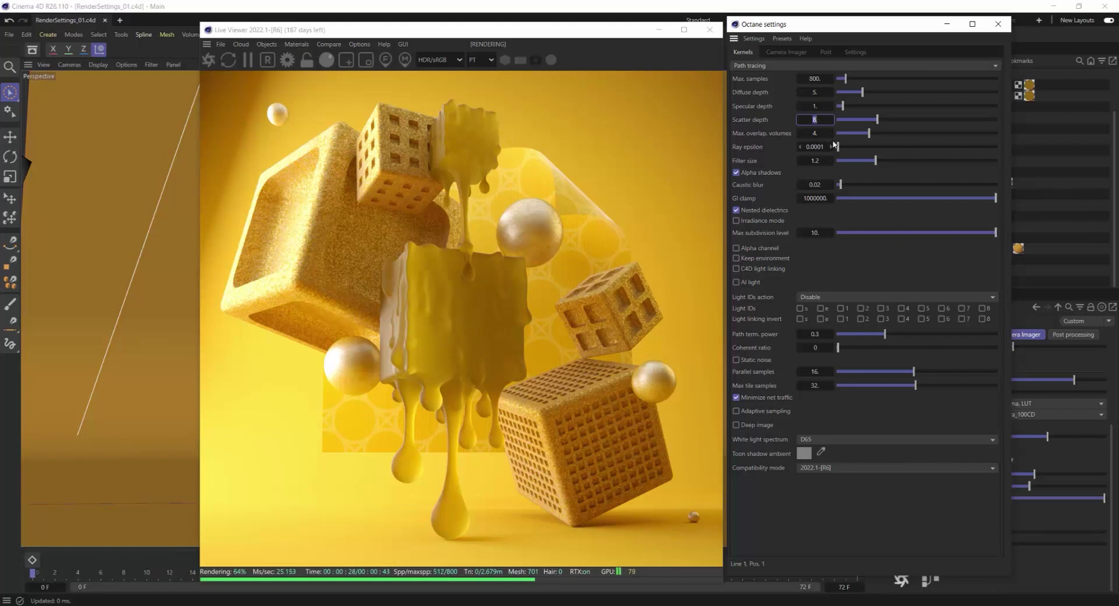
type("1")
key("Return")
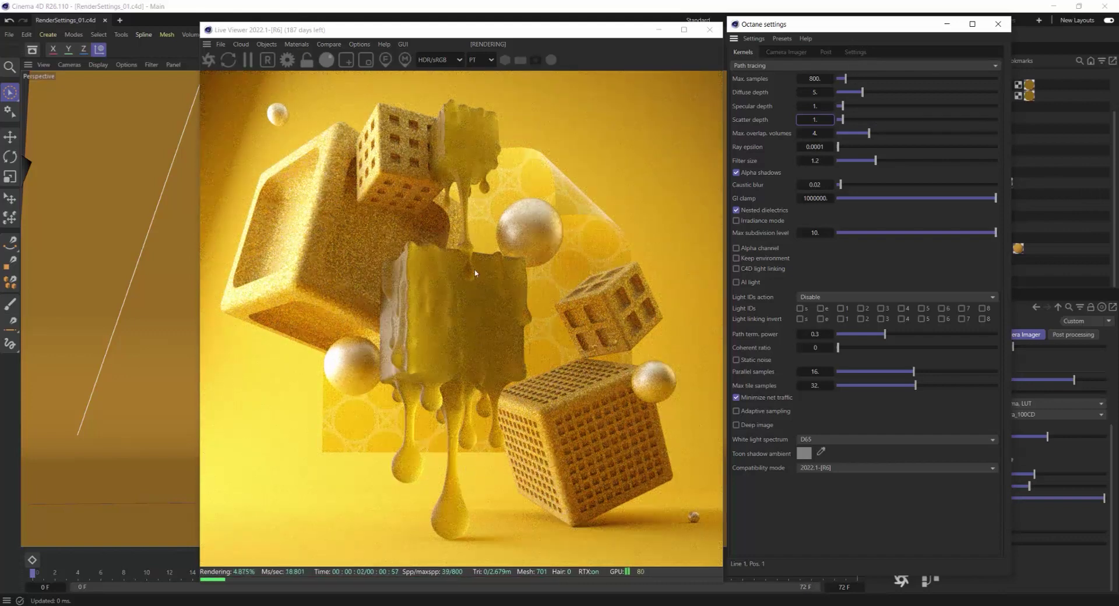
left_click(347, 61)
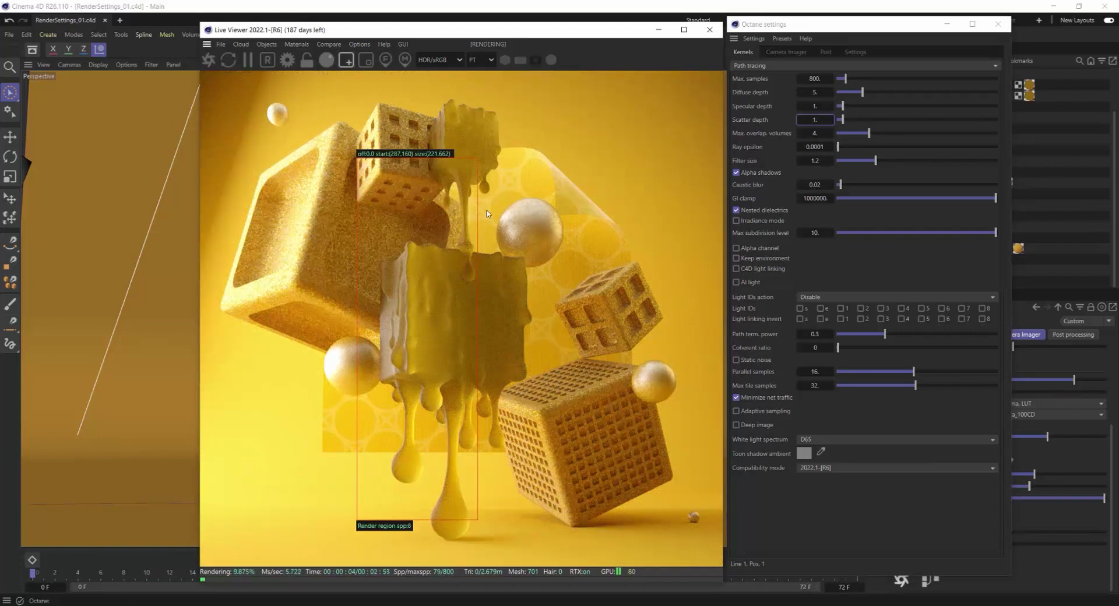
mouse_move(406, 137)
left_mouse_down()
mouse_move(439, 199)
mouse_move(446, 549)
mouse_move(455, 546)
left_mouse_up()
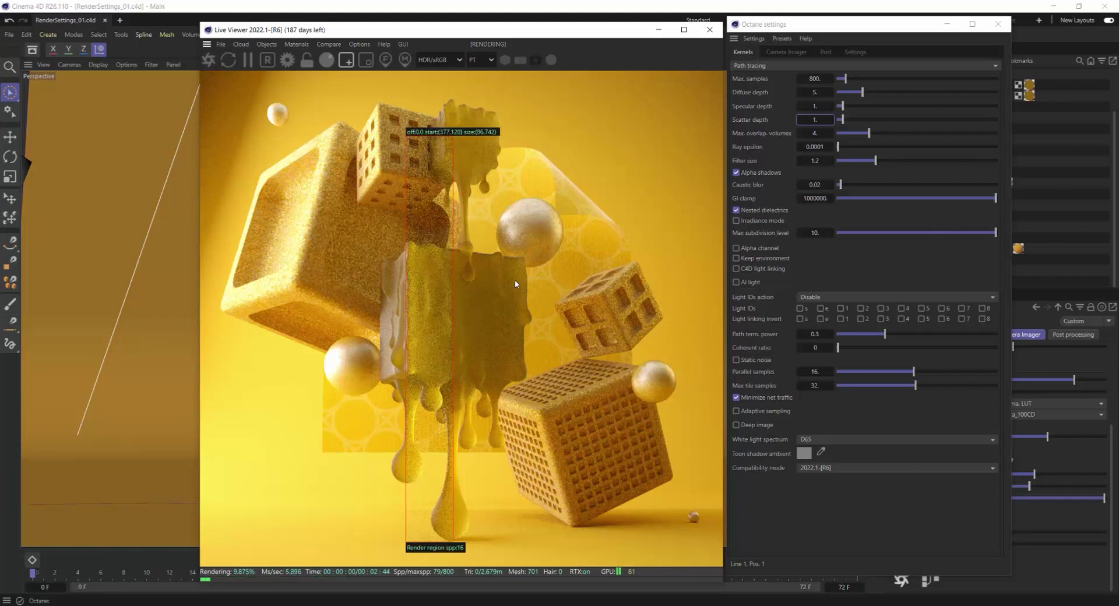
Set the scatter depth to 8 and compare it in render regions of about 166 by 409 and 236 by 26 pixels around the honey blocks.
left_click(815, 120)
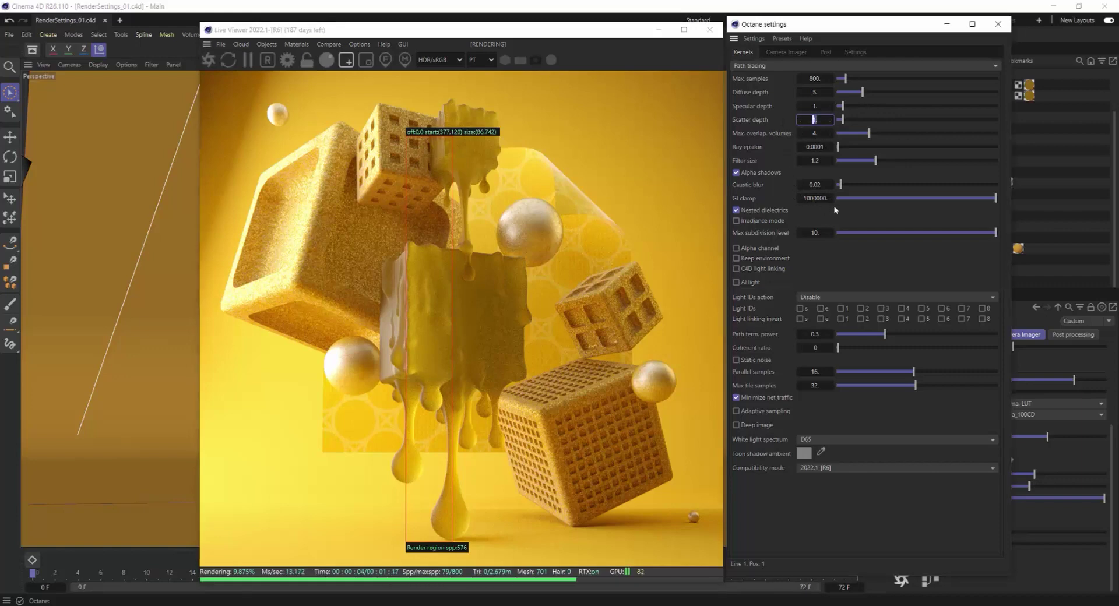
type("8")
key("Return")
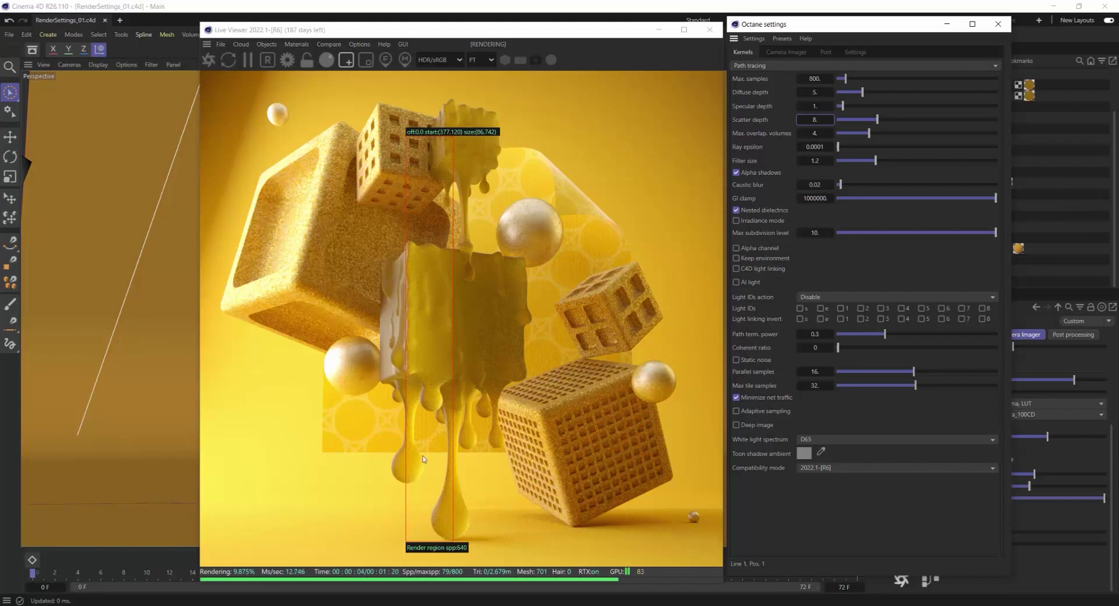
left_click_drag(483, 140, 563, 348)
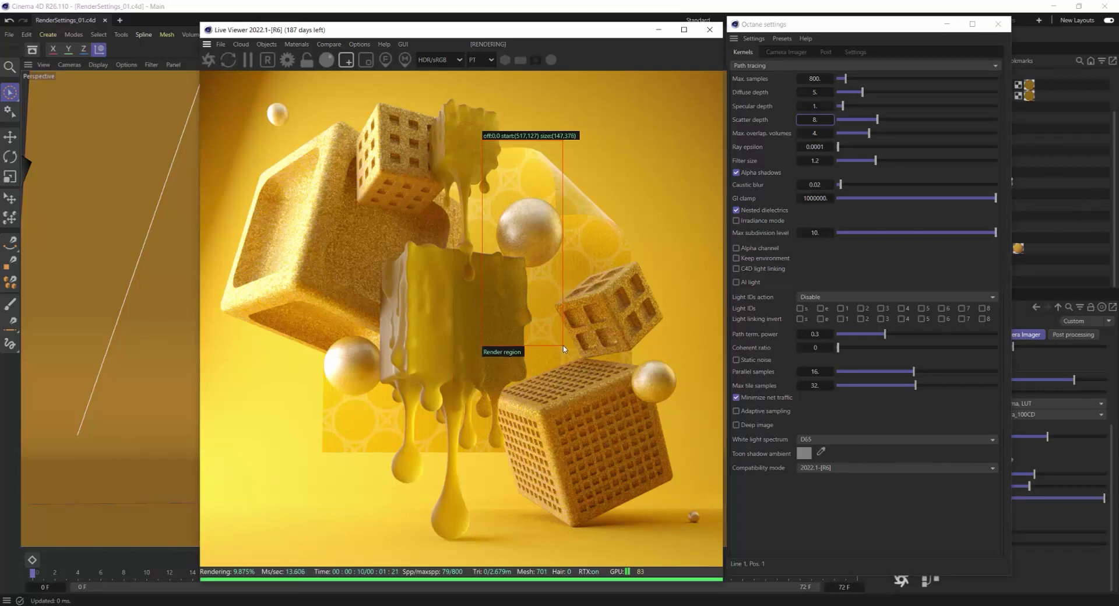
left_click_drag(563, 348, 575, 366)
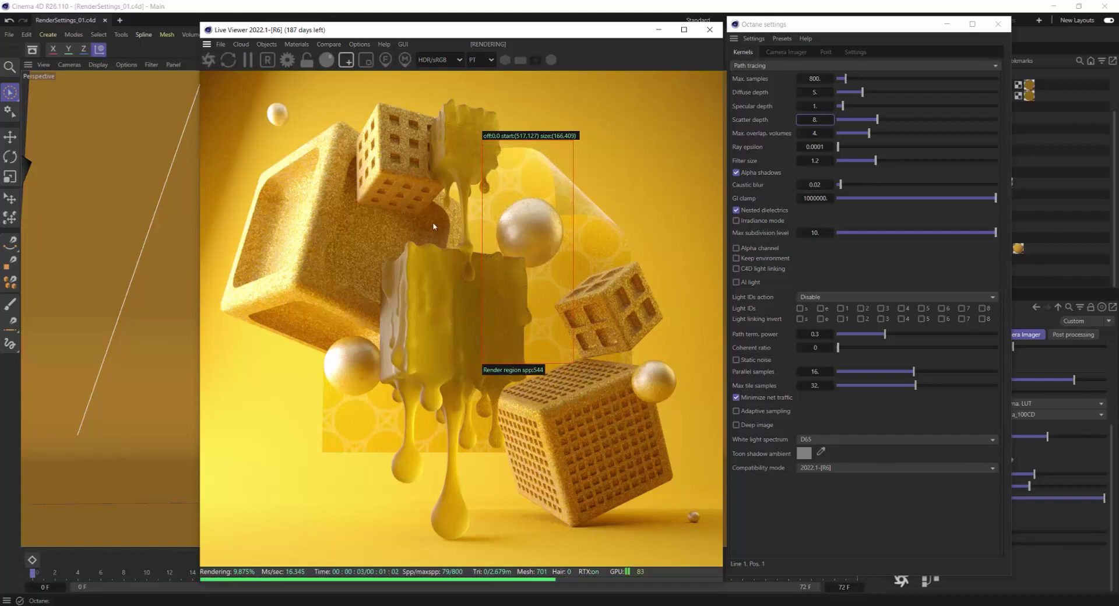
left_click_drag(368, 127, 498, 141)
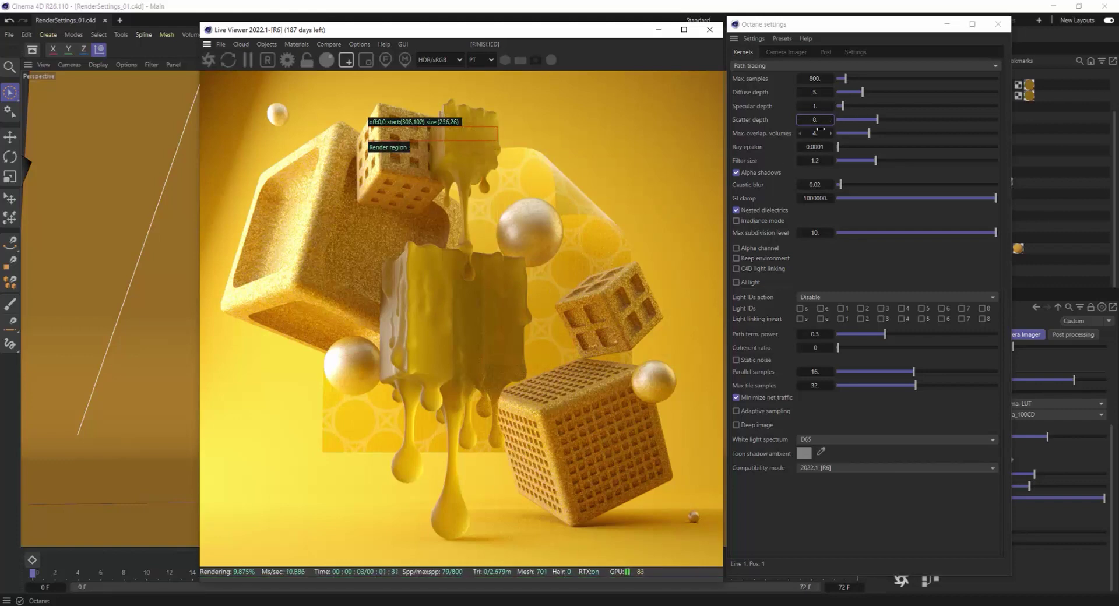
Set the kernel's scatter depth to 5.
left_click(817, 119)
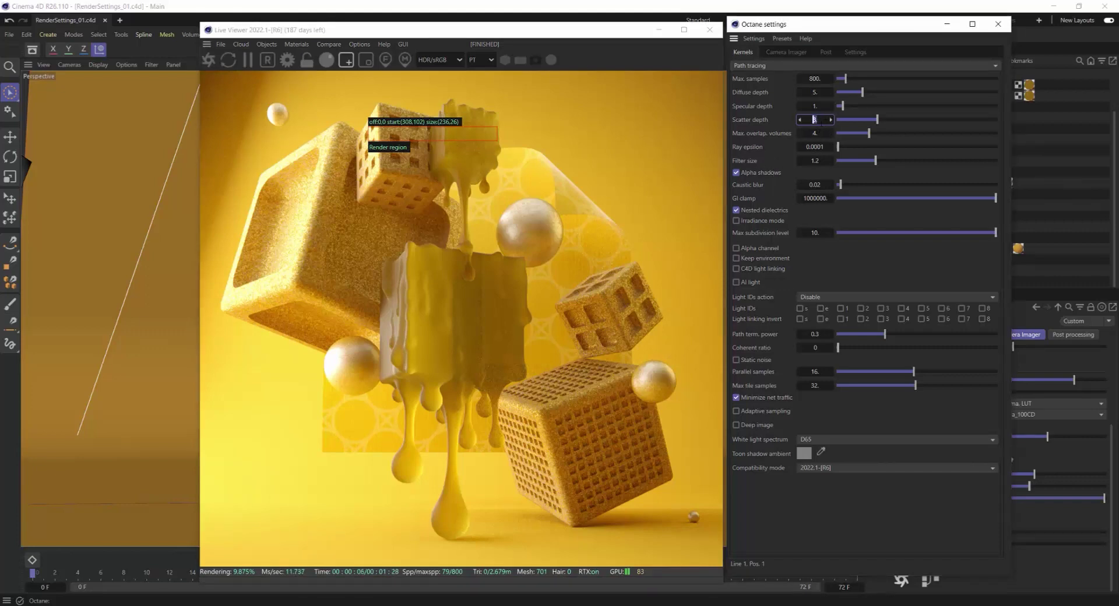
type("5")
key("Return")
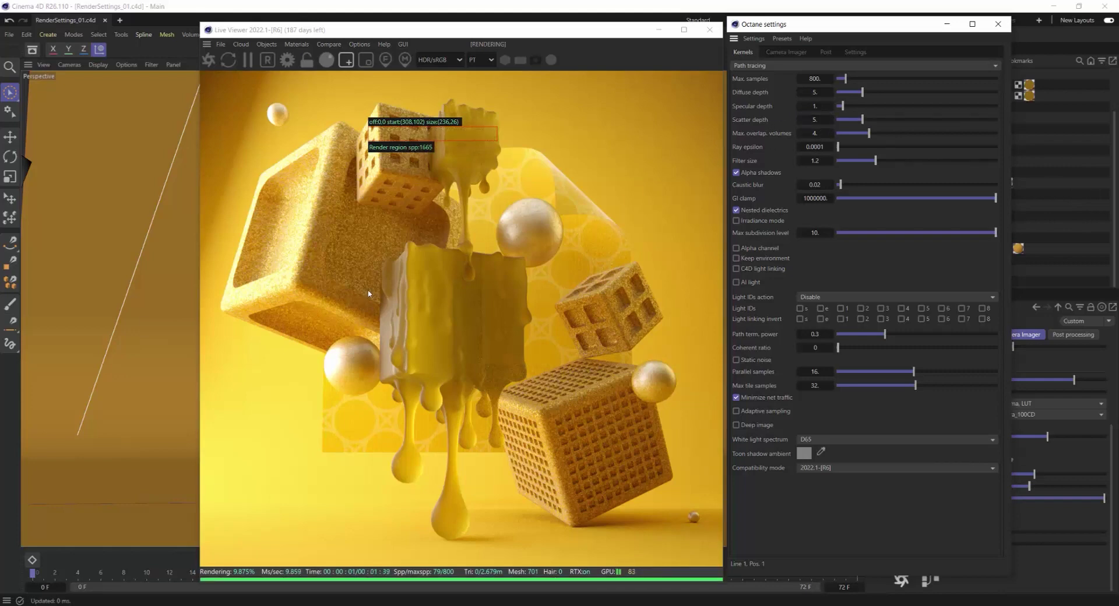
Redraw the render region as strips of about 448 by 66 and 260 by 40 pixels across the honey blocks, and turn it off.
left_click_drag(344, 293, 590, 329)
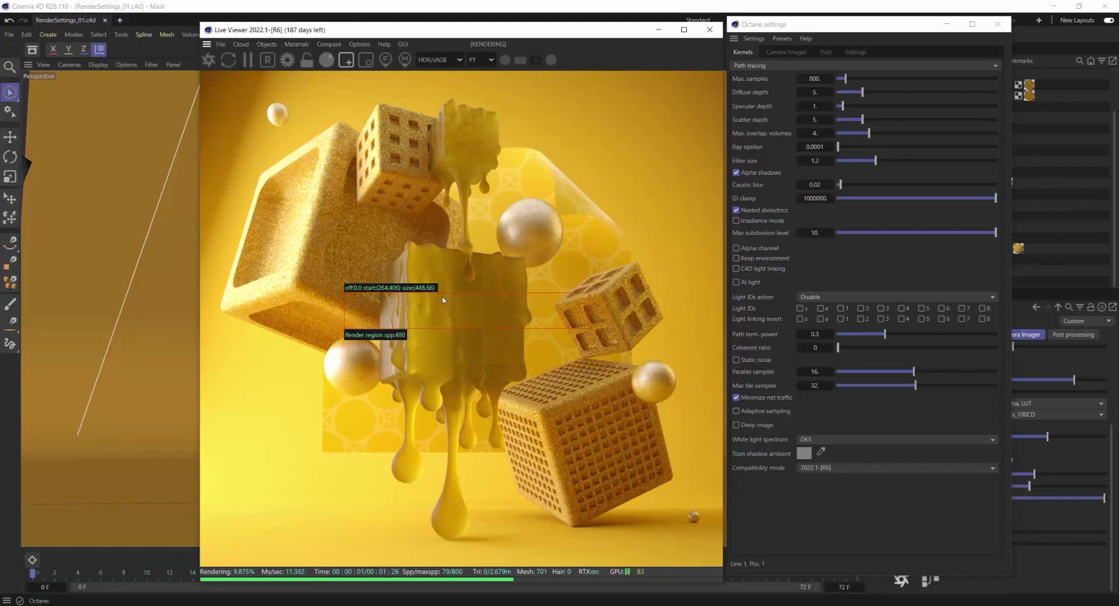
left_click_drag(373, 133, 510, 155)
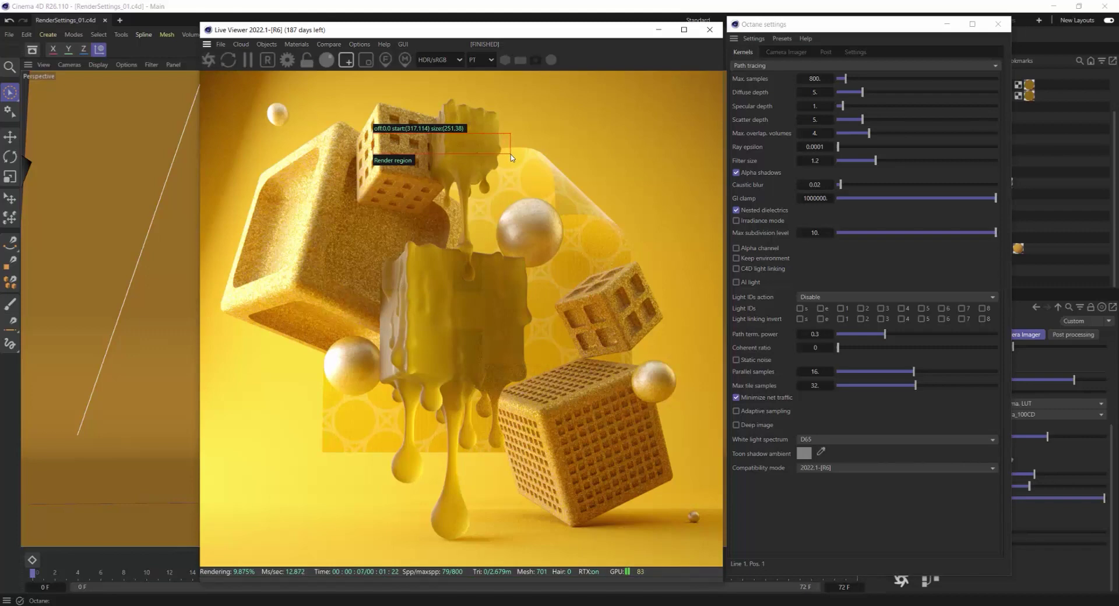
left_click_drag(512, 156, 516, 158)
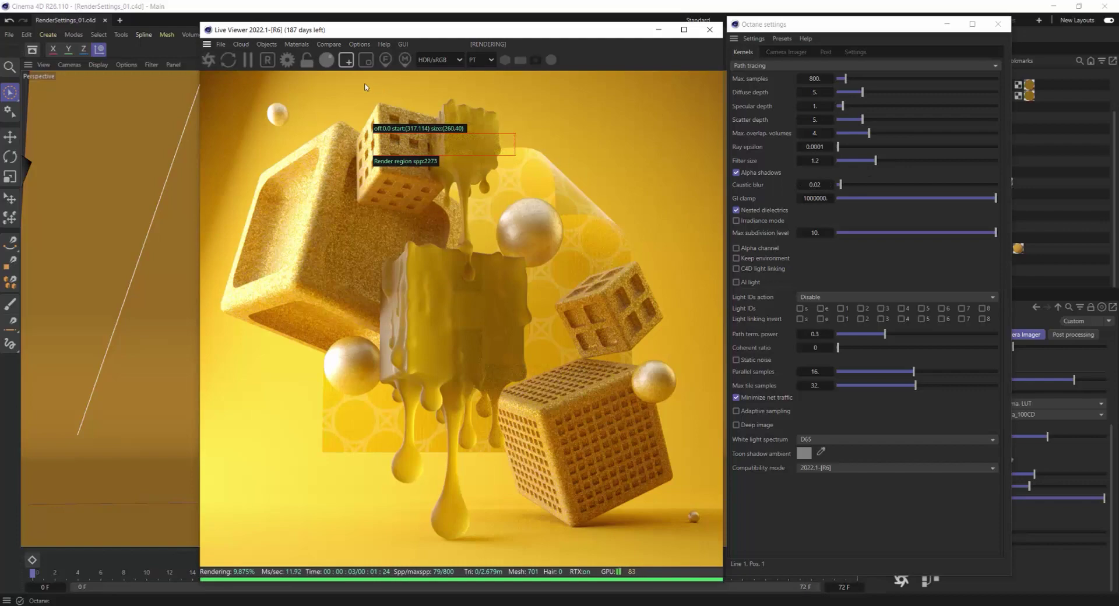
left_click(347, 60)
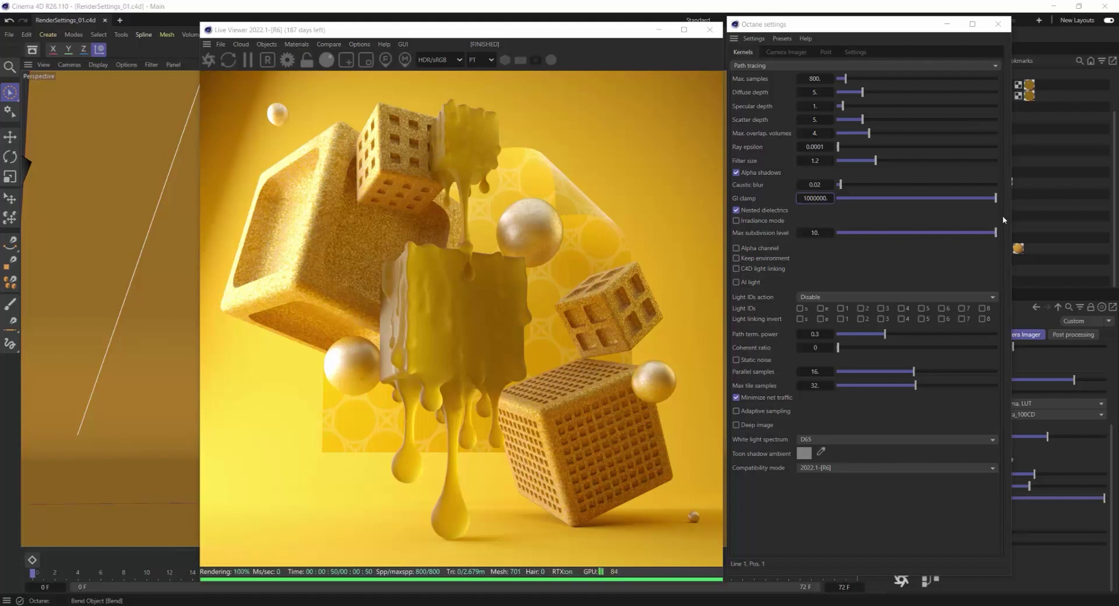
Set the kernel's GI clamp to 1.
left_click(739, 200)
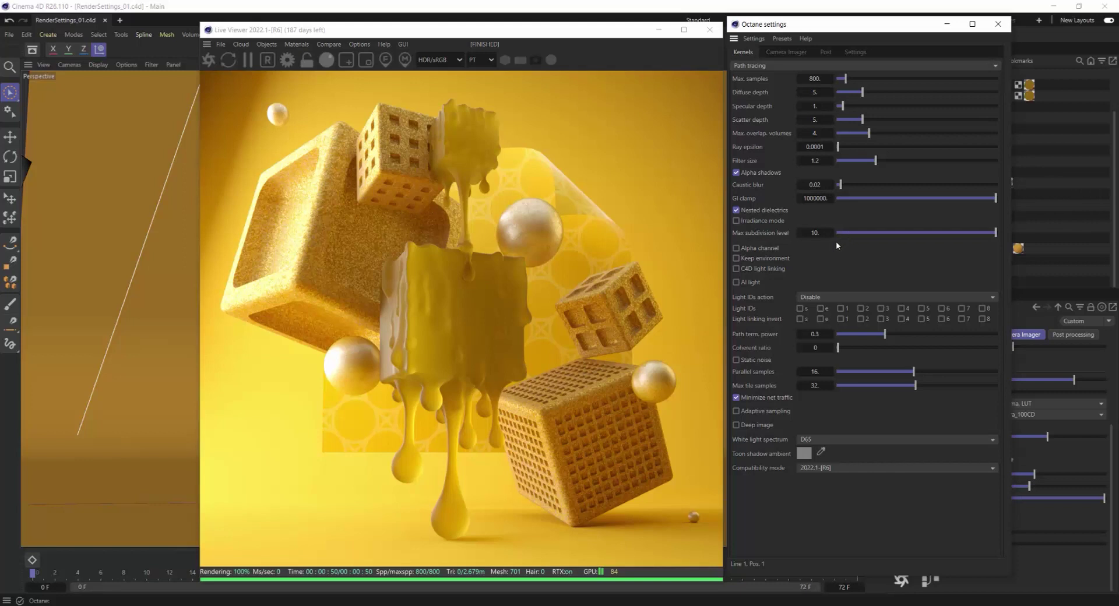
double_click(830, 201)
key("Return")
double_click(818, 197)
key("Return")
type("1")
key("Return")
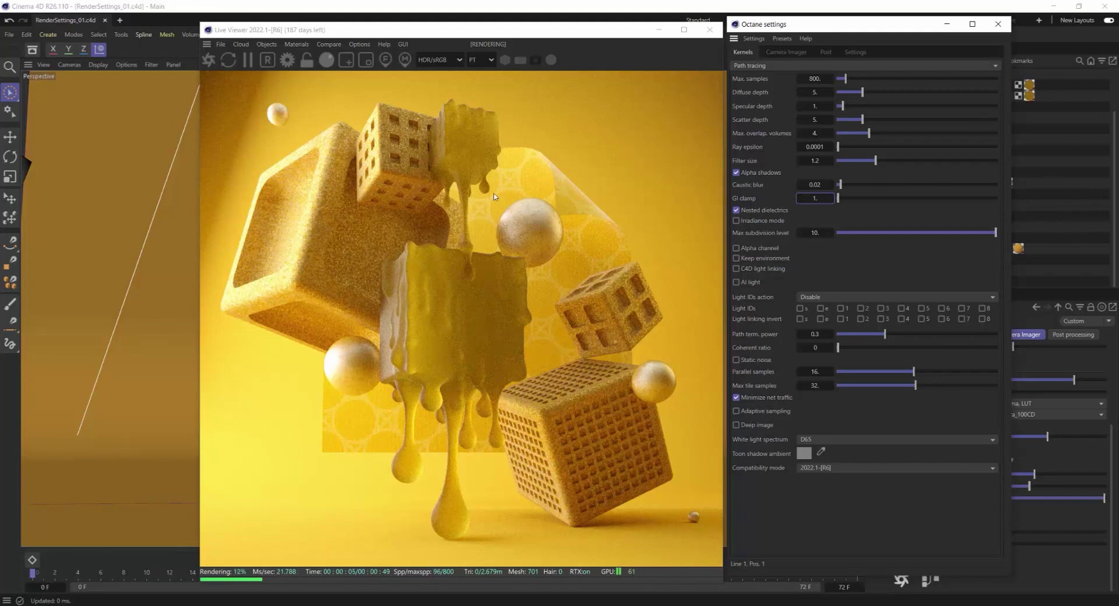
Set the GI clamp to 16 to compare the noise, and return it to 1.
left_click(805, 199)
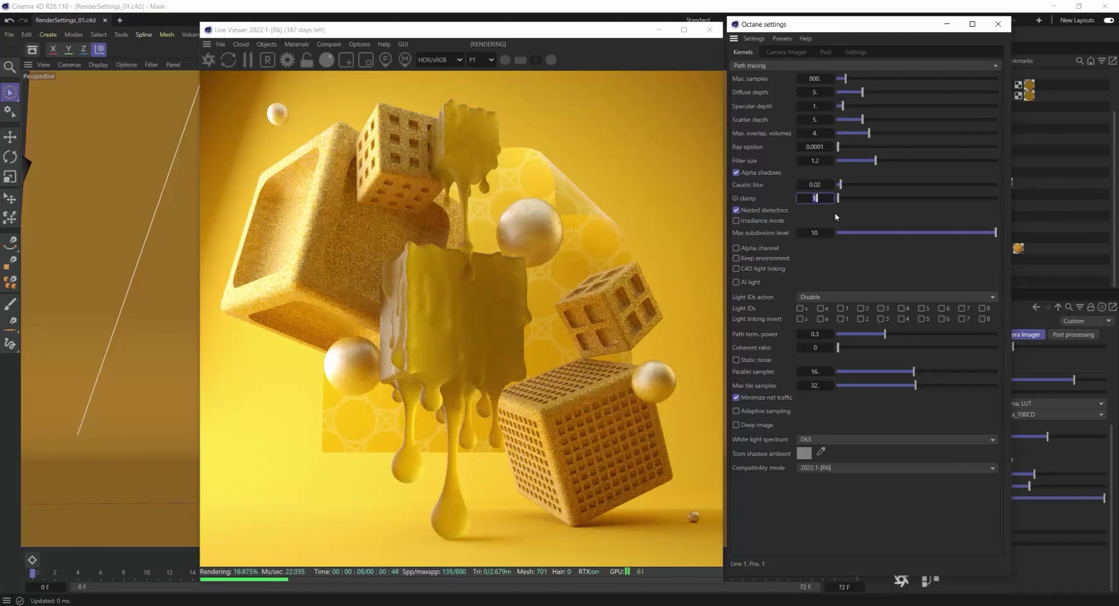
type("16")
key("Return")
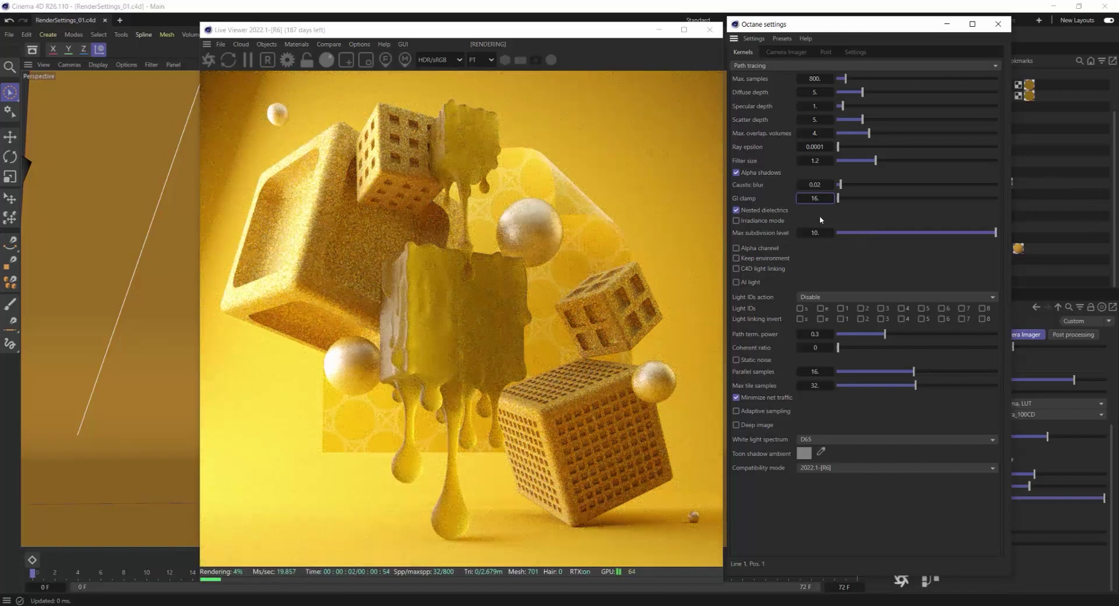
double_click(816, 199)
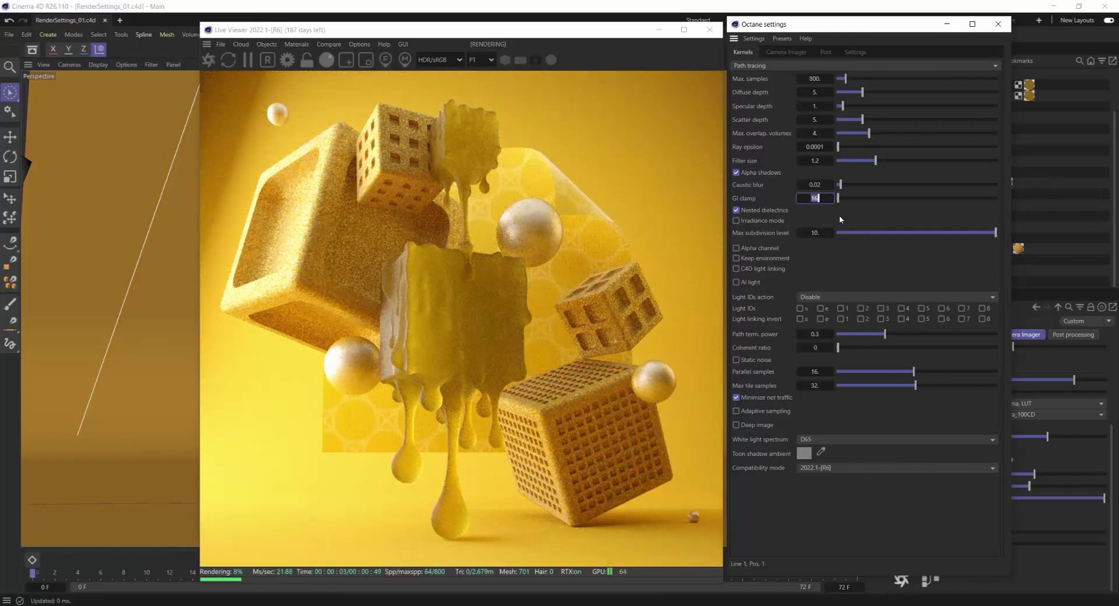
key("Return")
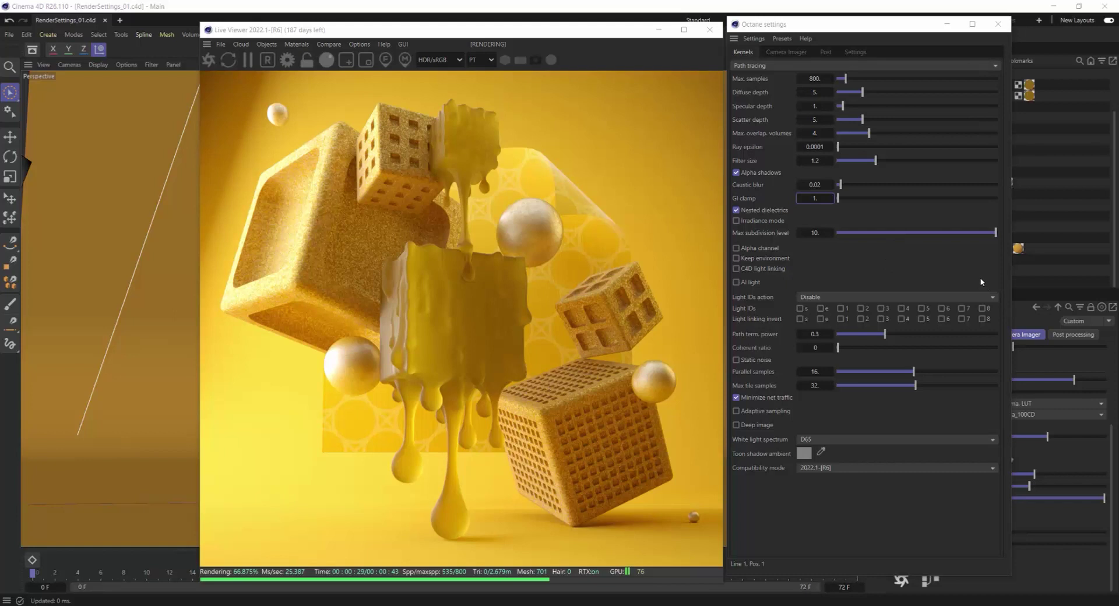
Set the kernel's GI clamp to 7.46.
left_click(816, 201)
left_click(815, 198)
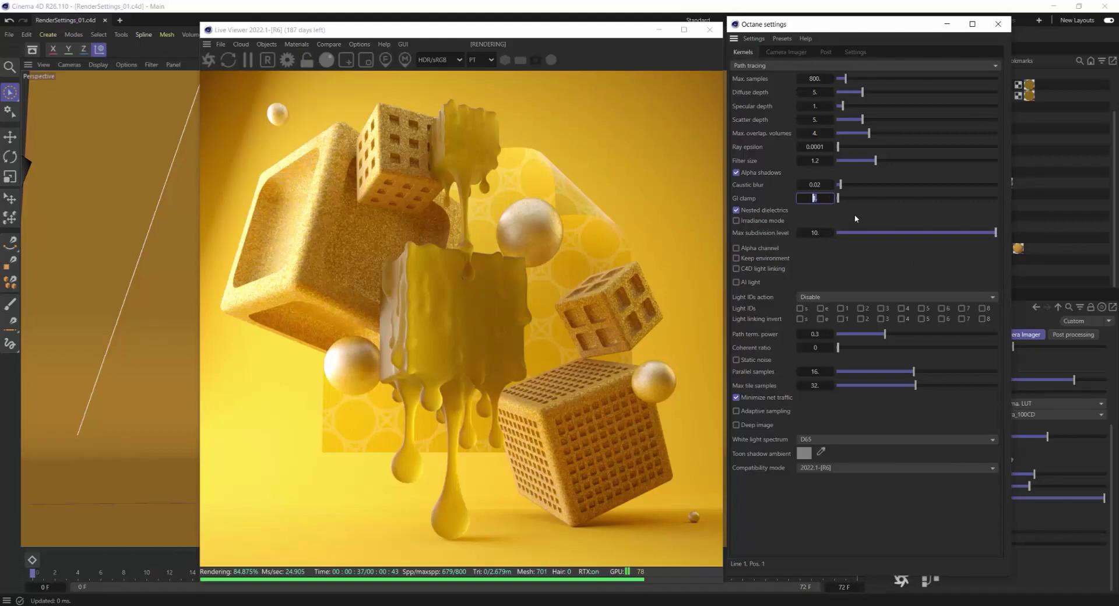
type("7.66")
key("Return")
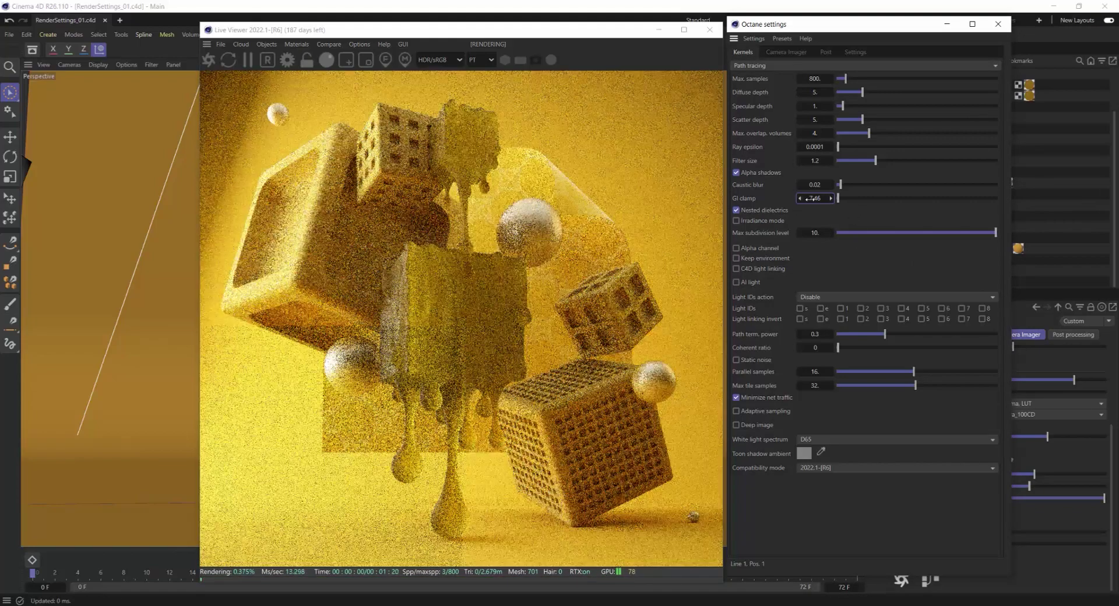
Set the kernel's GI clamp to 16.
left_click(815, 198)
type("1")
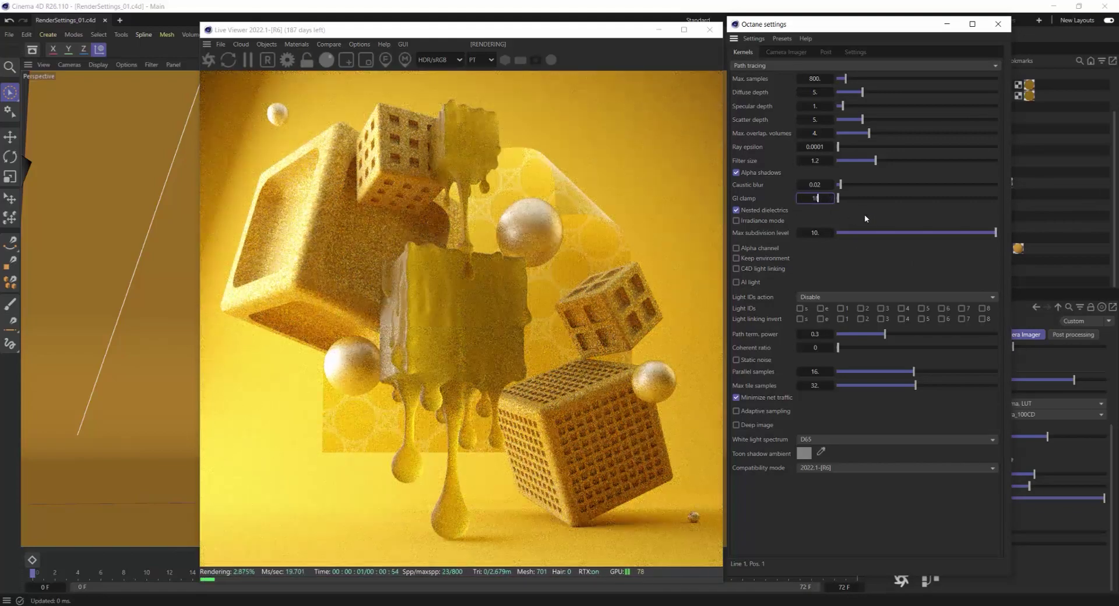
type("6.")
key("Return")
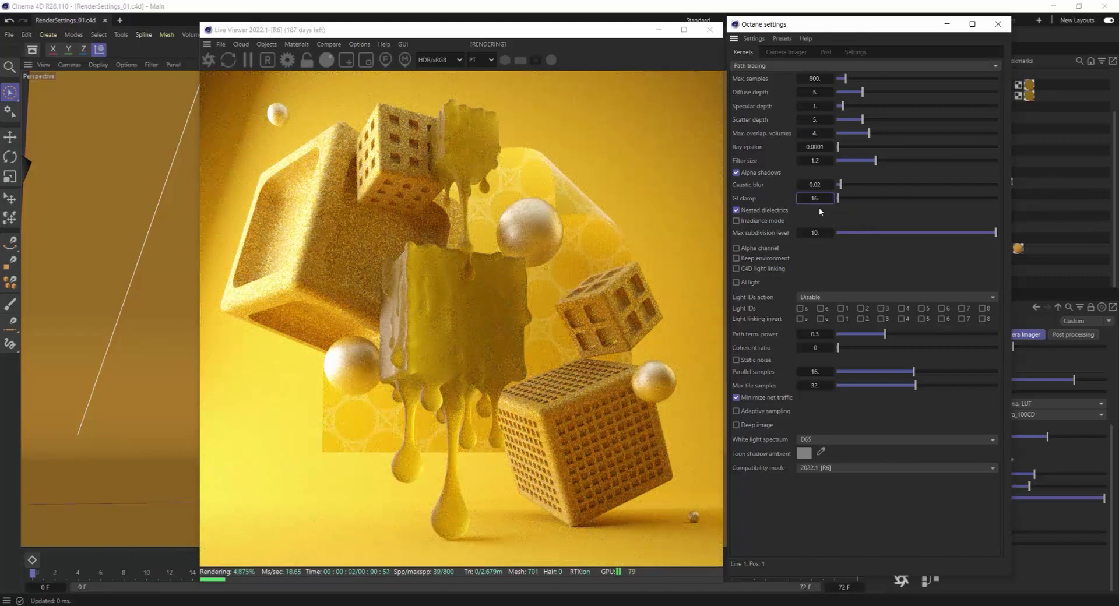
Set the kernel's GI clamp to 32 and close the Octane settings.
left_click(817, 198)
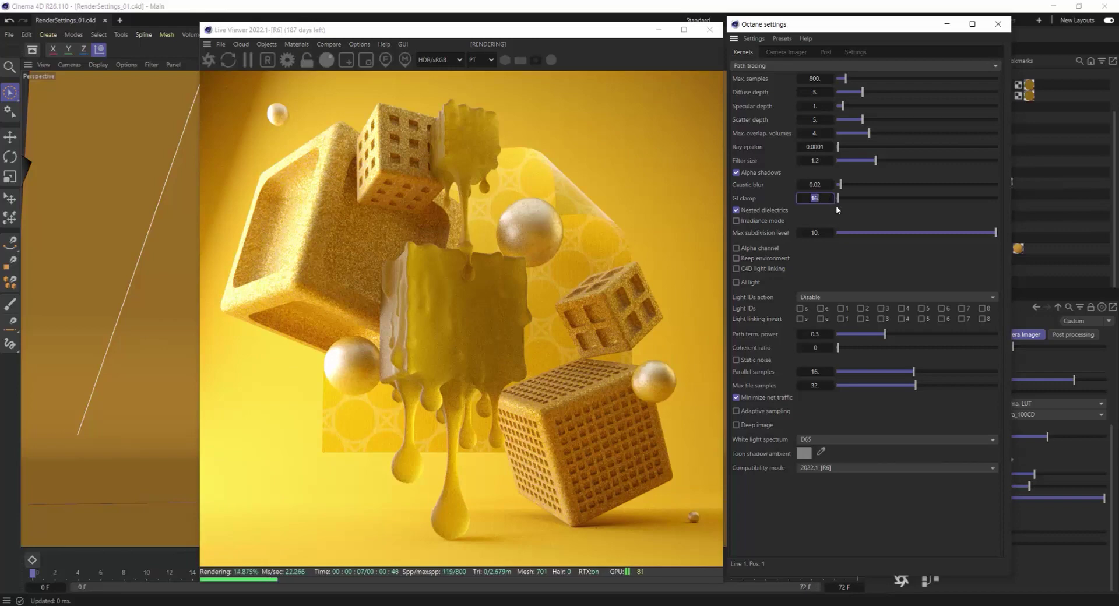
type("32.")
key("Return")
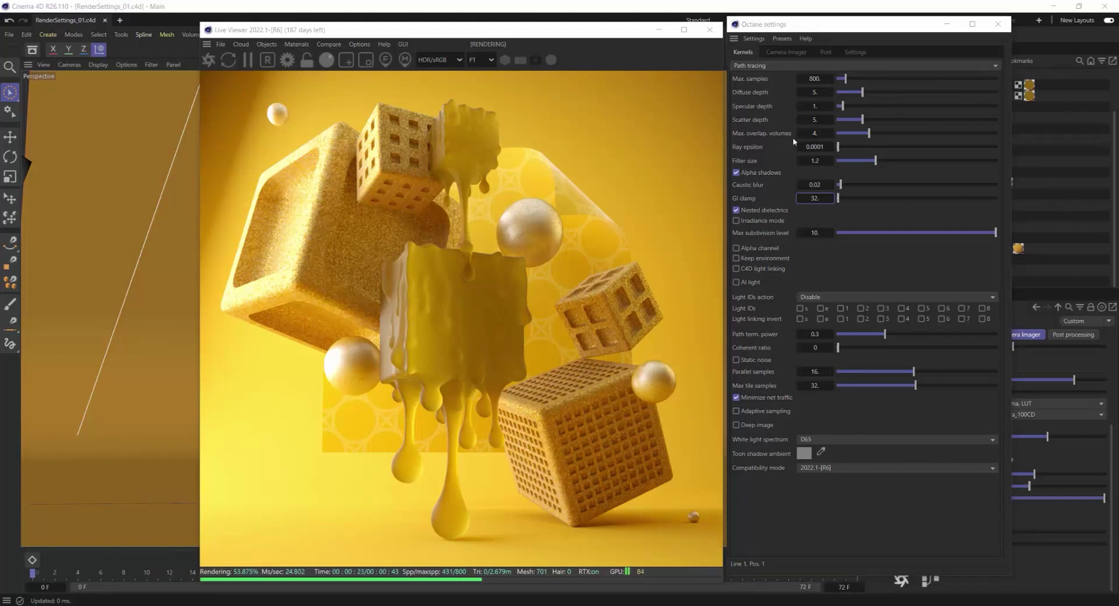
left_click(998, 24)
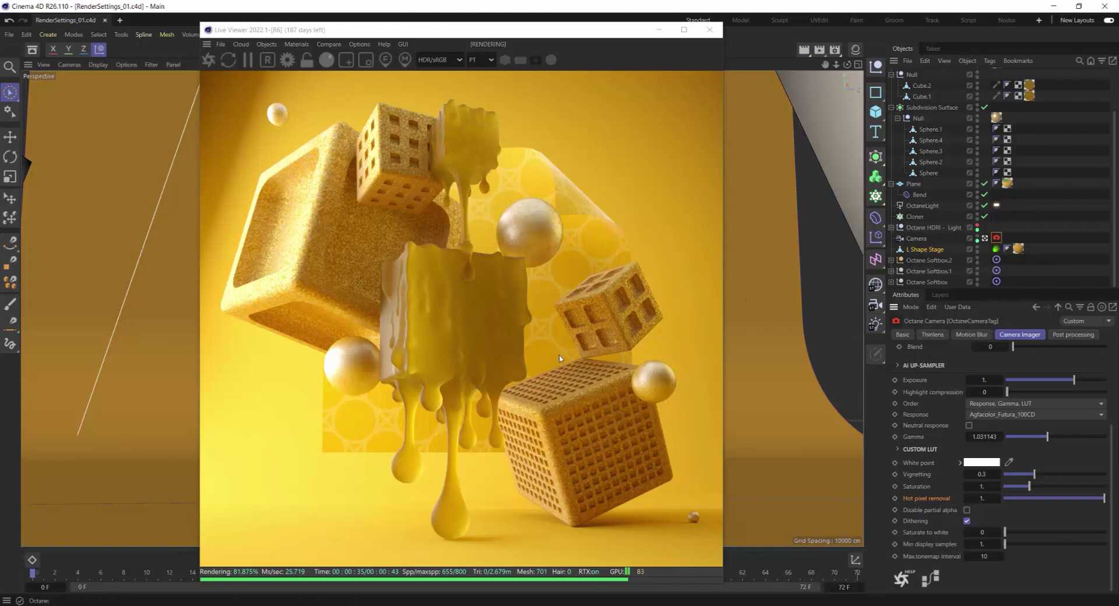
Set the kernel's max samples to 500 and restart the live render.
left_click(288, 60)
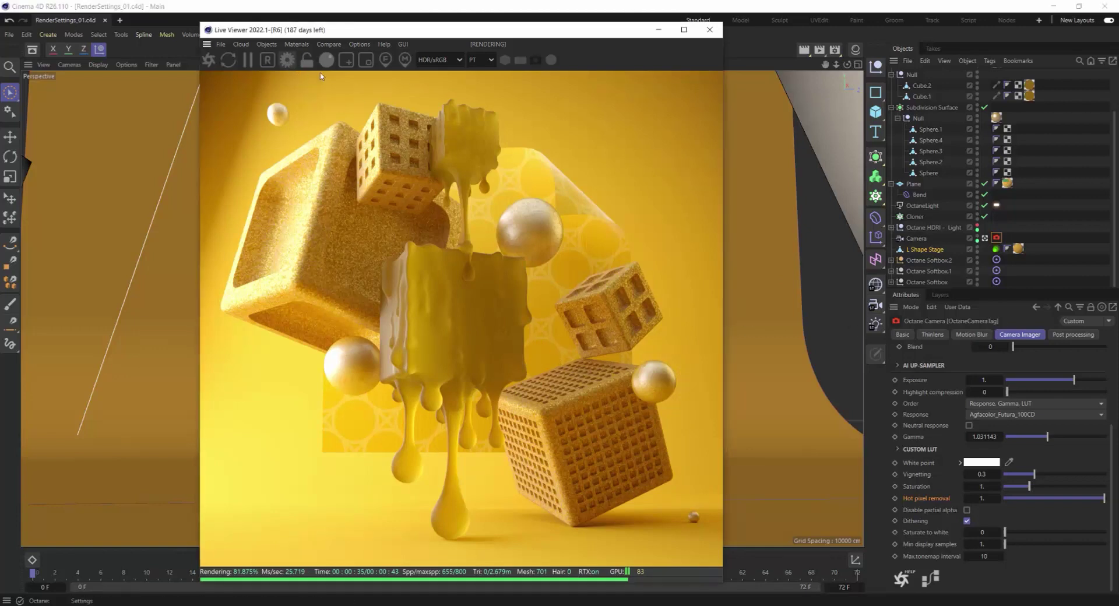
left_click_drag(233, 27, 907, 8)
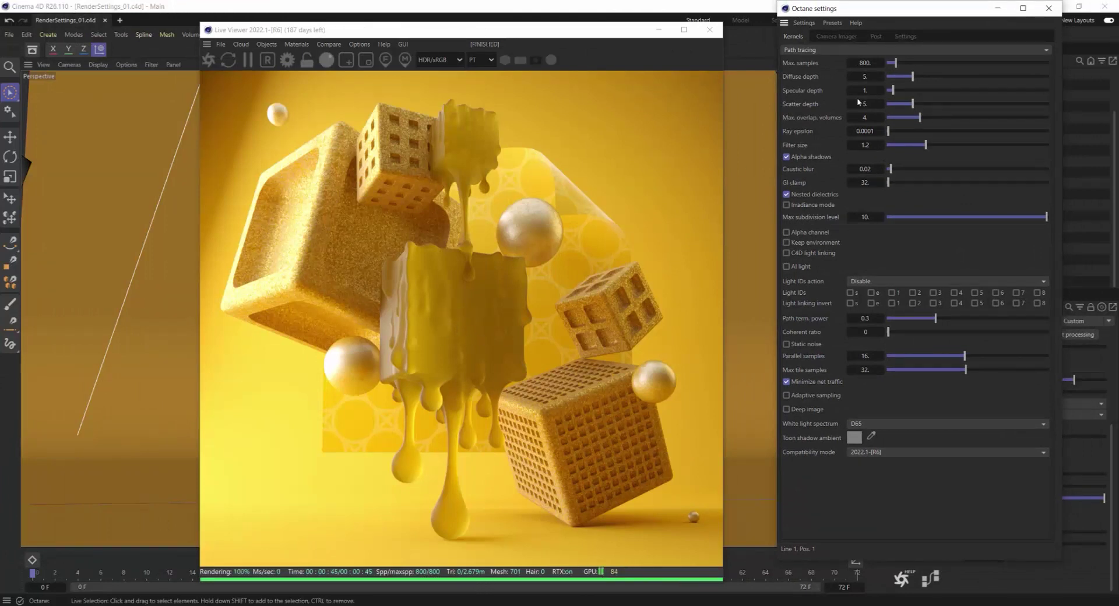
left_click(865, 63)
type("500")
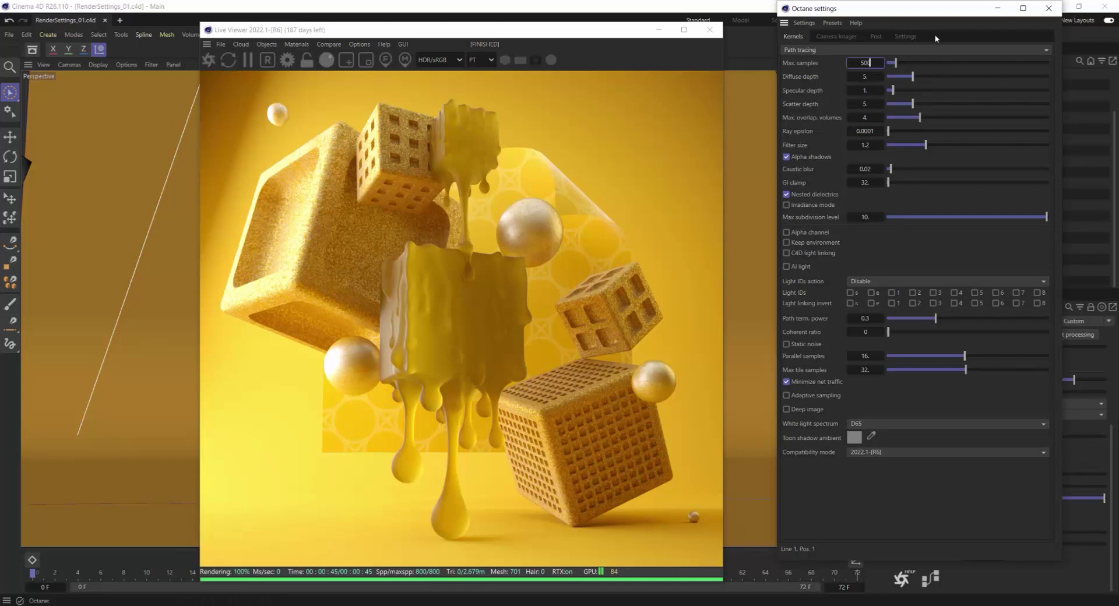
key("Return")
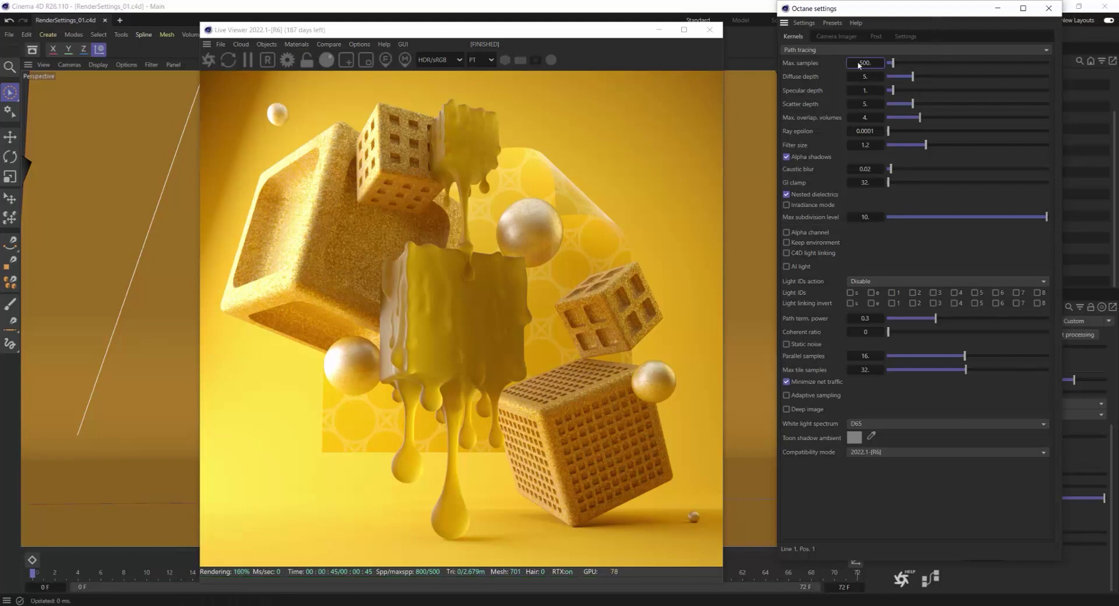
left_click(208, 59)
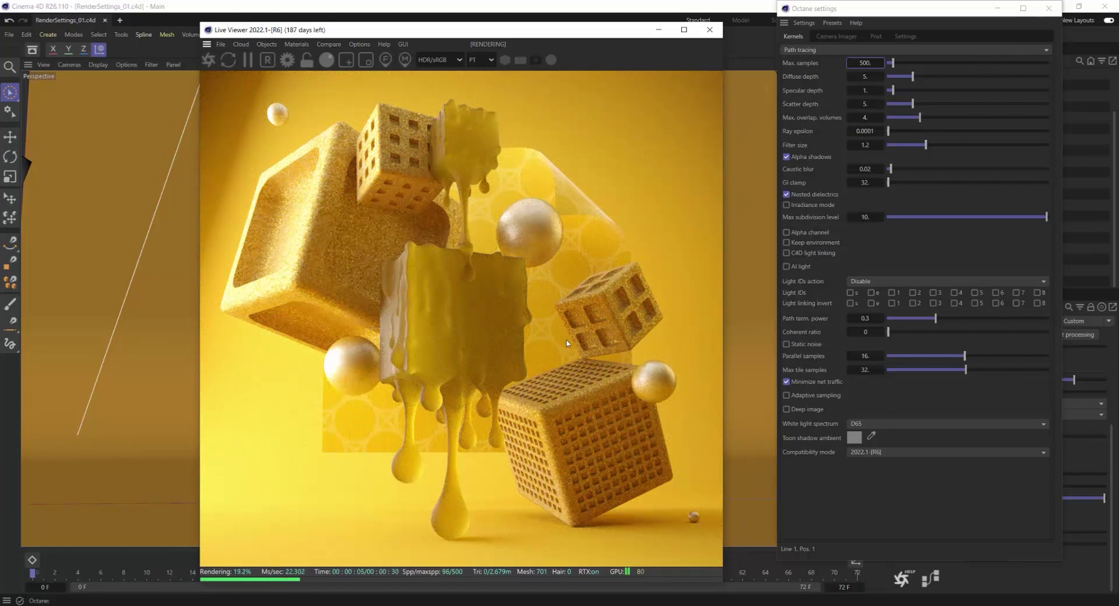
left_click(1048, 8)
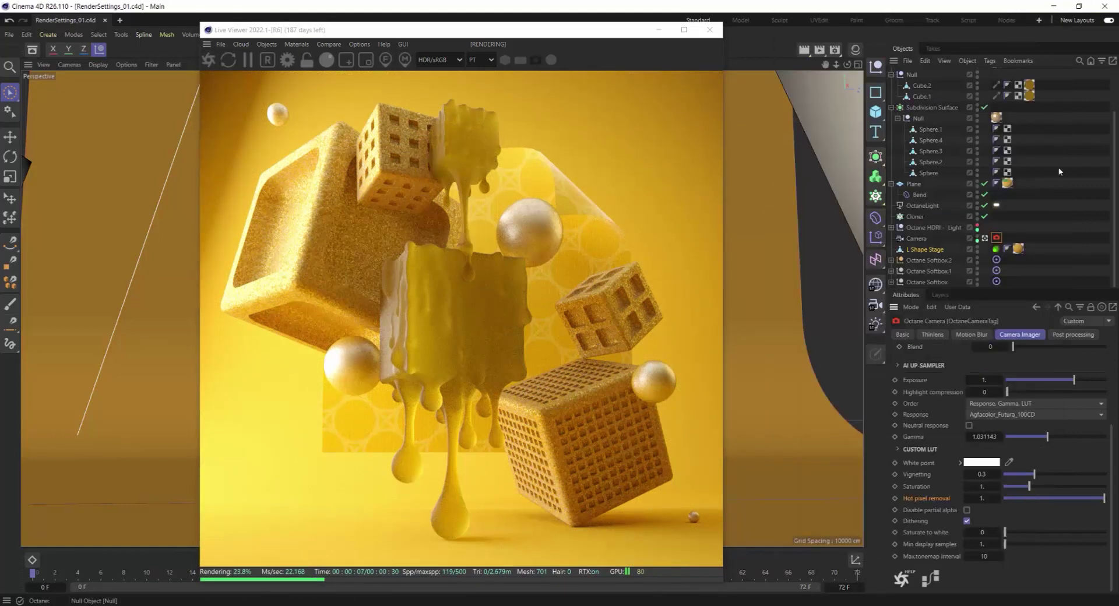
Enable the Spectral AI Denoiser in the Octane camera tag's imager settings and restart the live render.
left_click(997, 240)
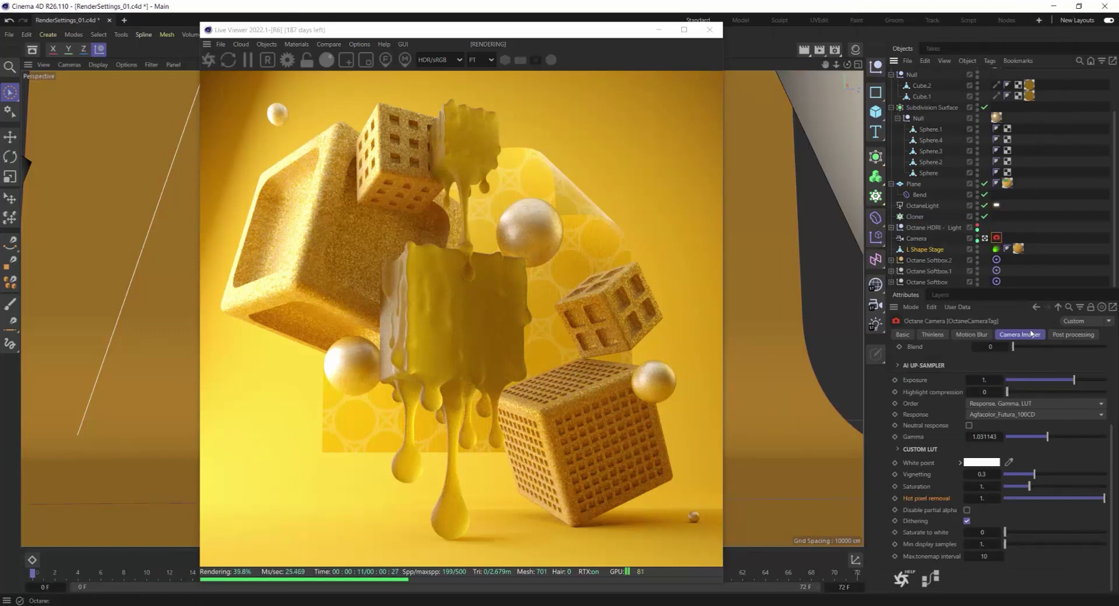
scroll(1110, 441, "up", 4)
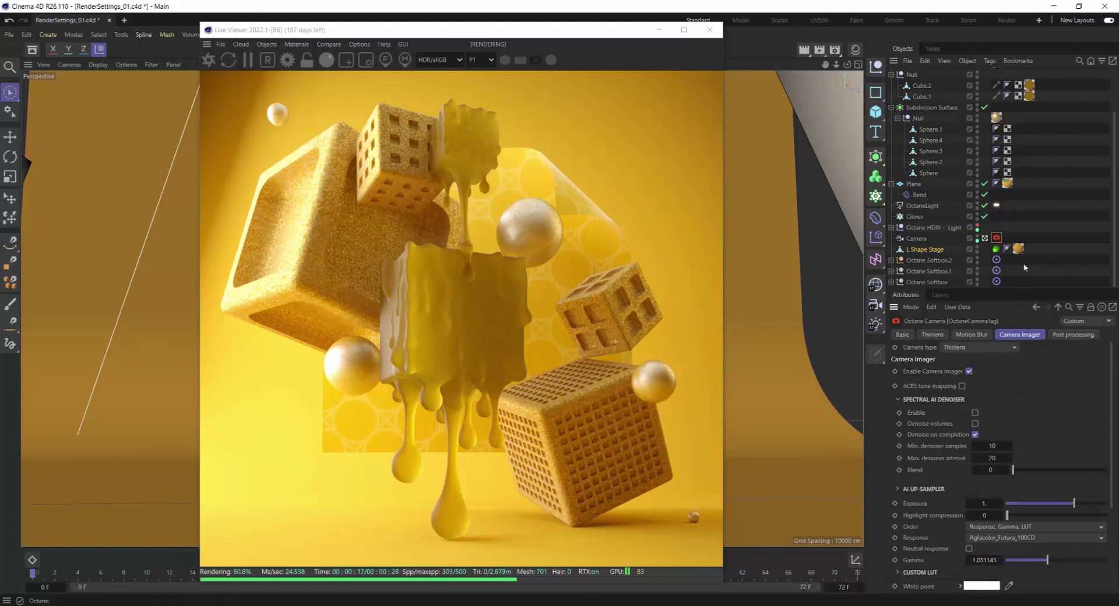
scroll(1112, 433, "down", 3)
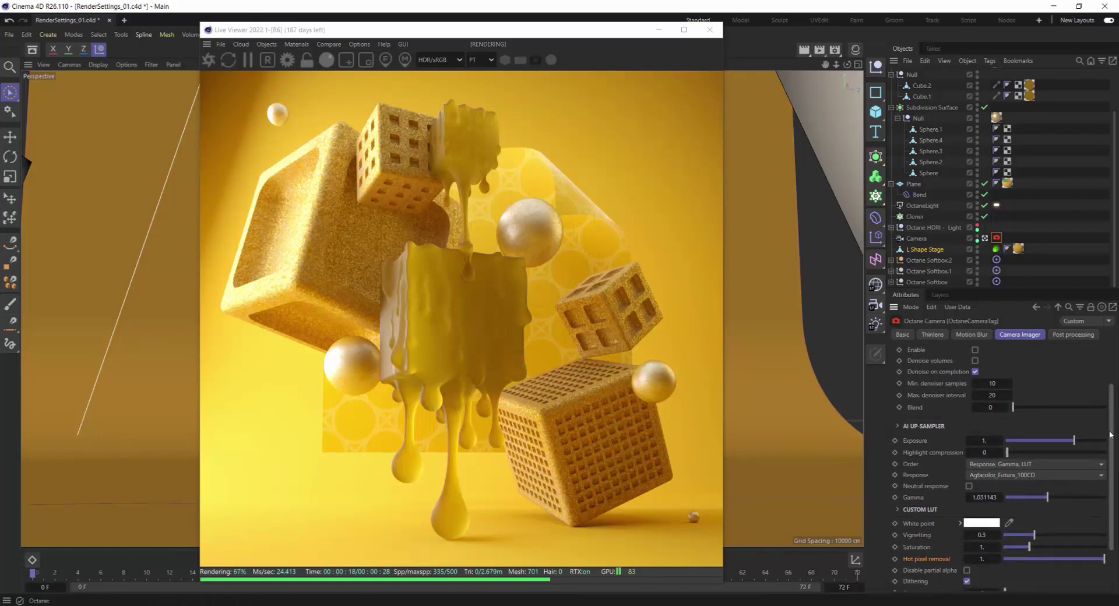
scroll(1111, 435, "up", 3)
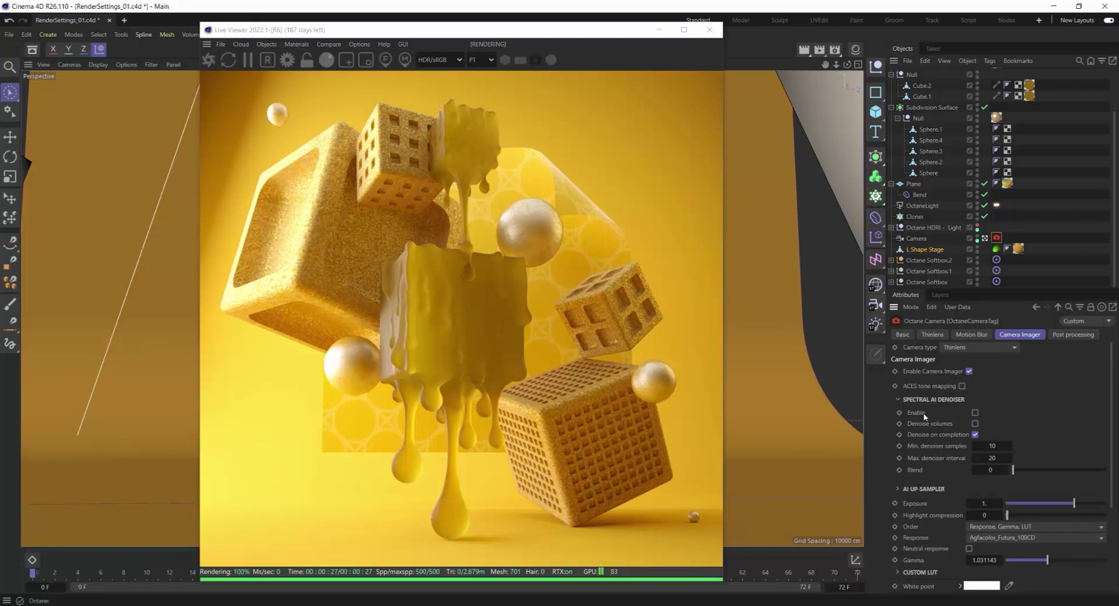
left_click(975, 413)
left_click(208, 60)
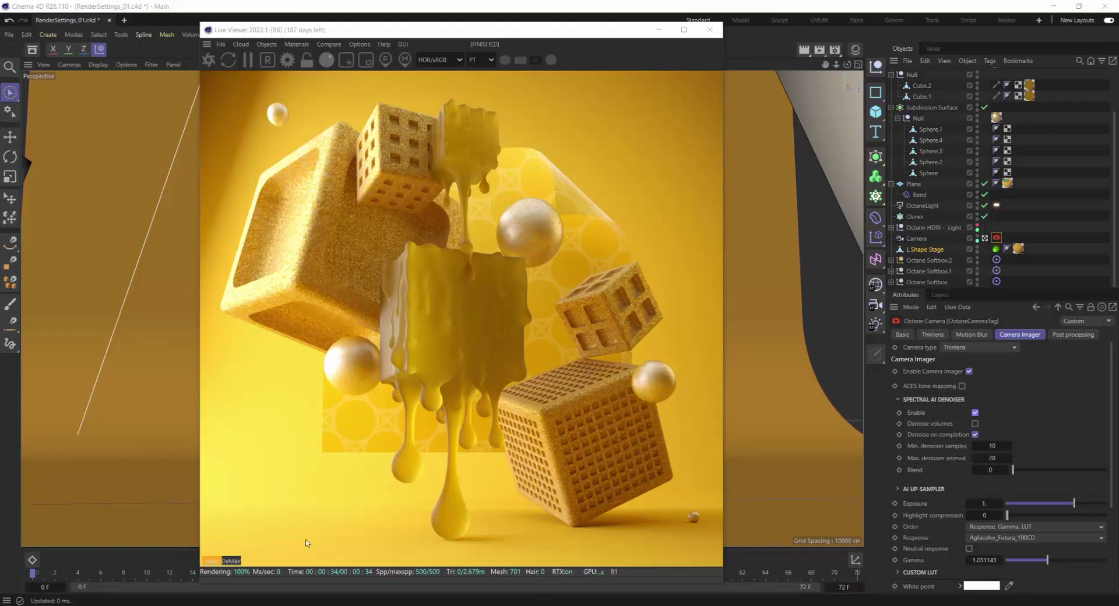
Compare the main and denoised passes up close on the dripping honey block.
left_click(234, 563)
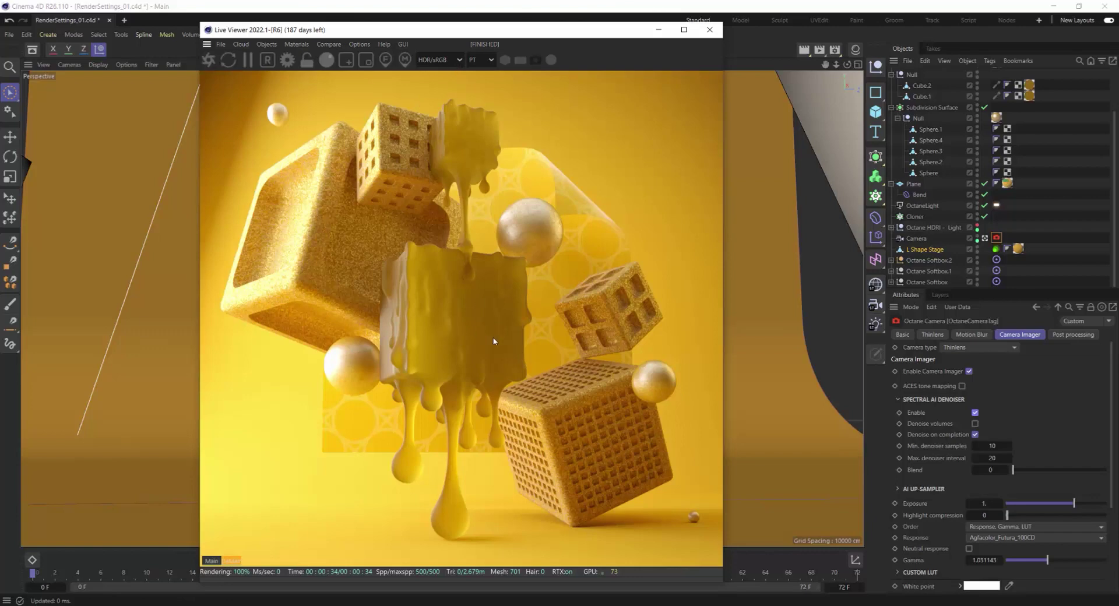
scroll(455, 336, "up", 8)
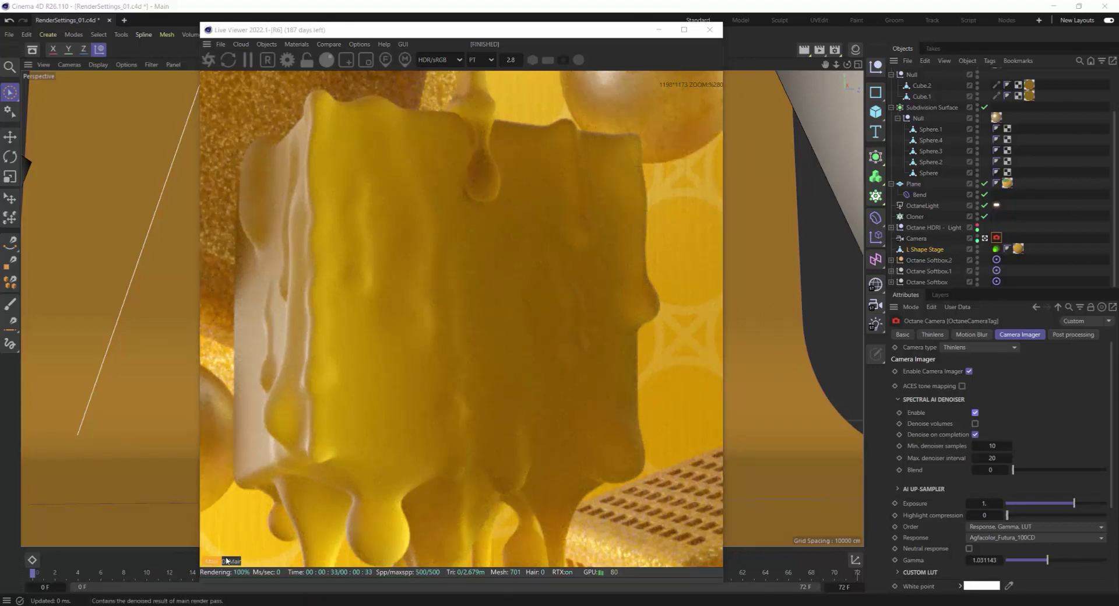
left_click(235, 563)
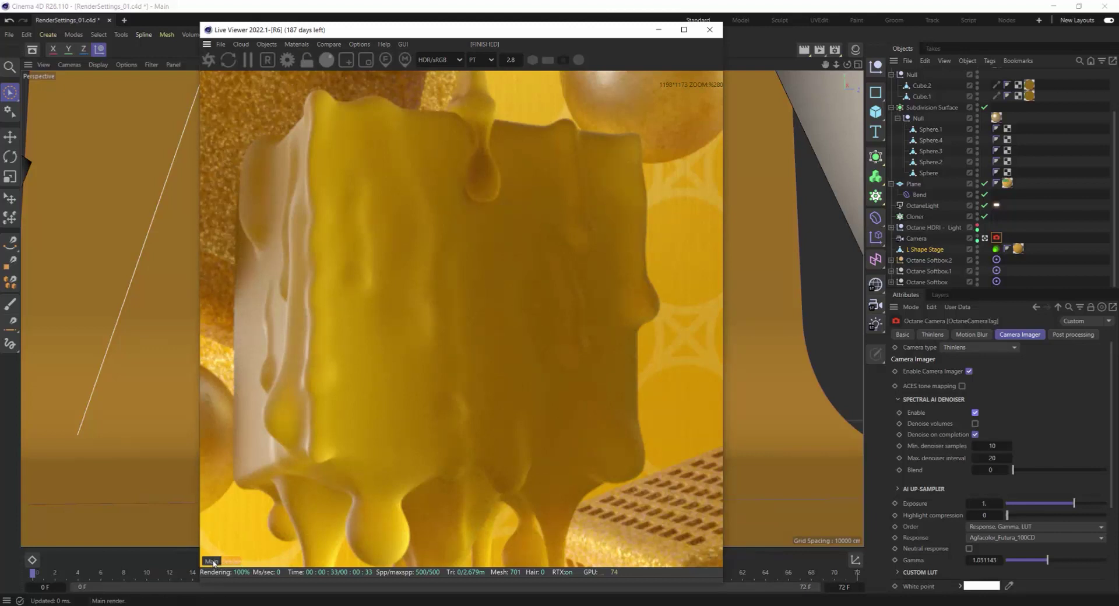
left_click(226, 563)
left_click(212, 562)
left_click(231, 562)
Set the Path tracing kernel's max samples to 200 and close the Octane settings.
left_click(288, 59)
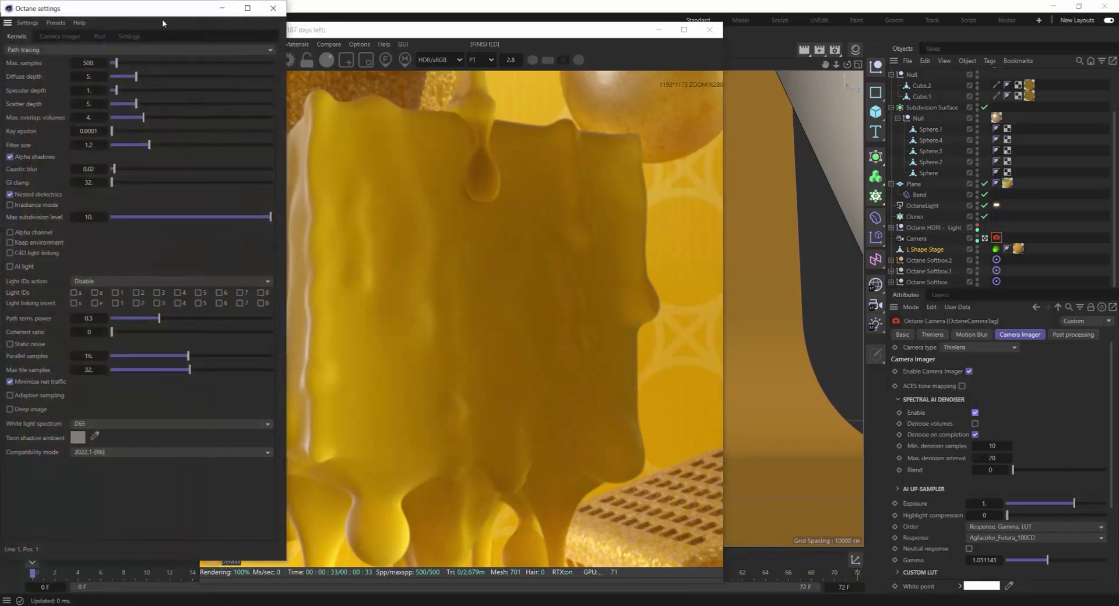
left_click_drag(143, 13, 298, 29)
left_click_drag(371, 26, 948, 36)
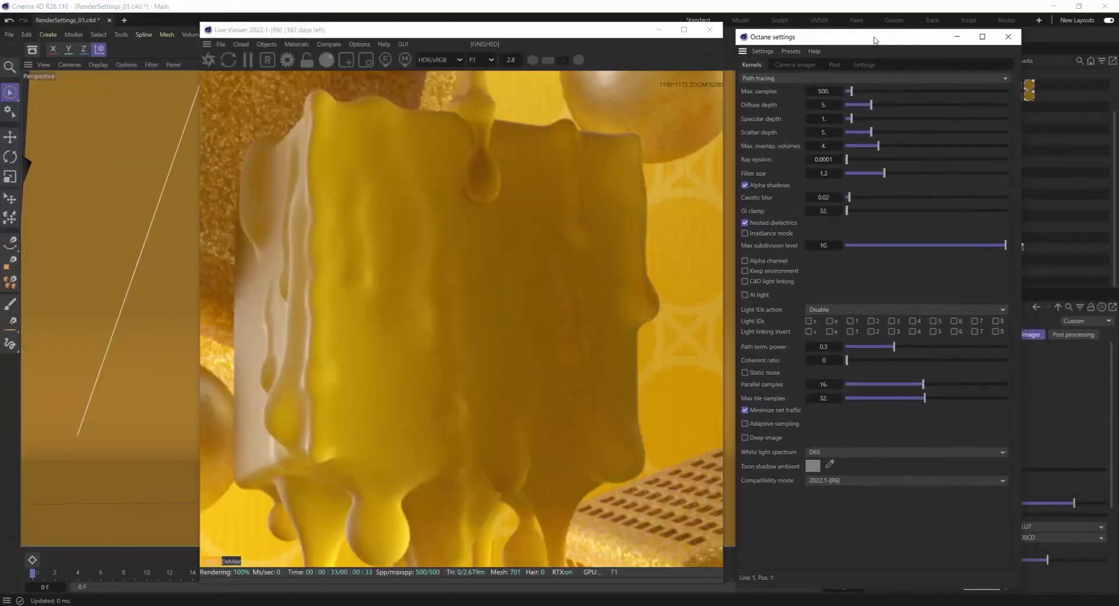
left_click(838, 93)
key("Return")
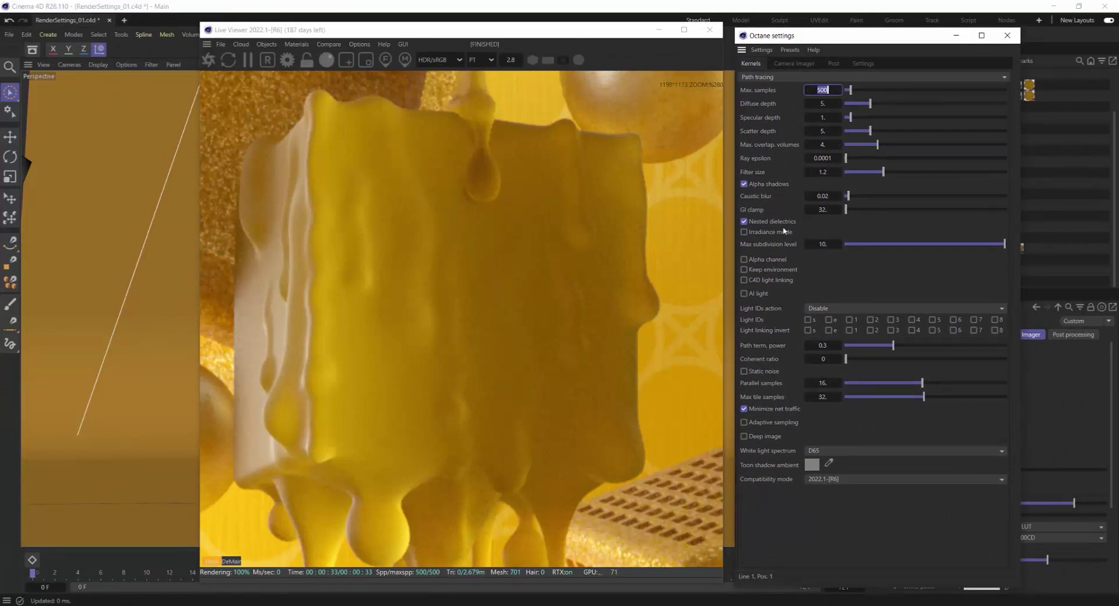
type("200")
left_click(1008, 35)
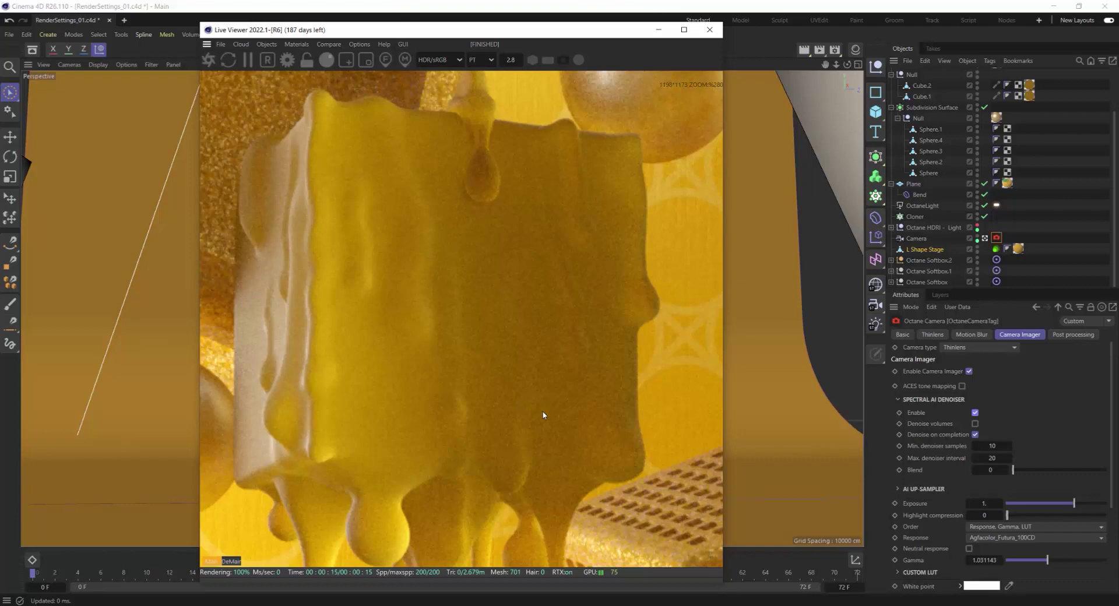
Compare the main pass with the denoised one at 200 samples, and reset the Live Viewer zoom to 1.
left_click(211, 562)
left_click(511, 59)
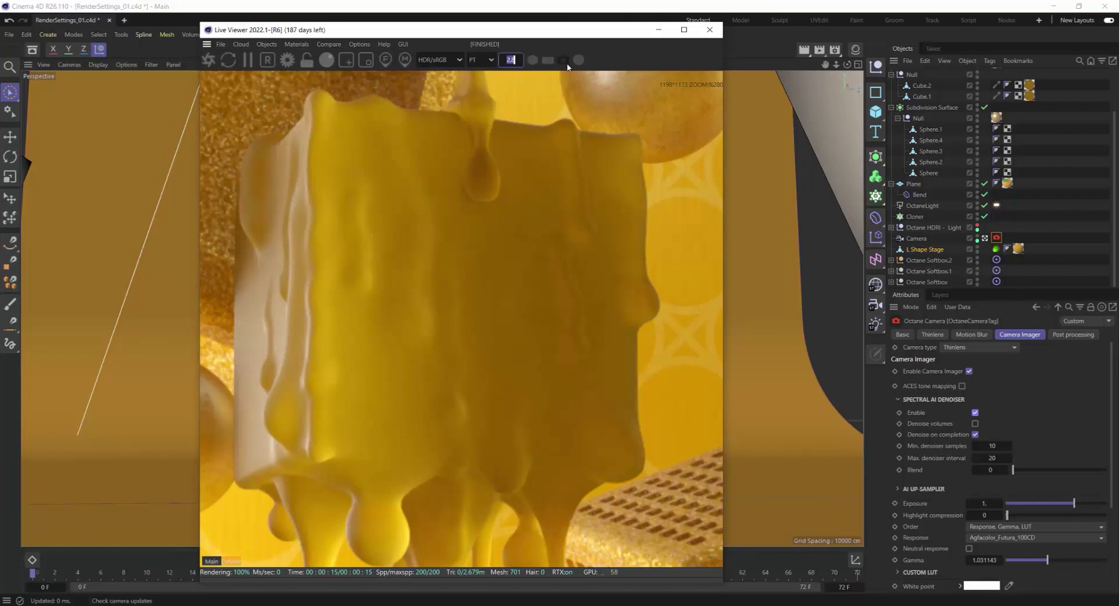
type("1")
key("Return")
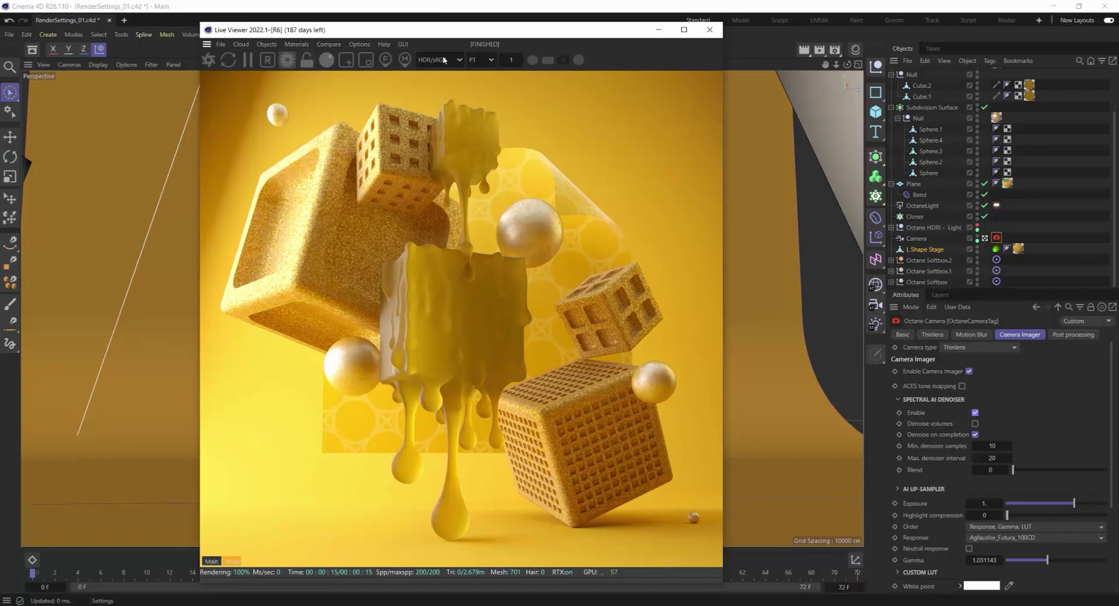
Turn on static noise in the Path tracing kernel and close the Octane settings.
left_click(286, 59)
left_click_drag(122, 13, 831, 38)
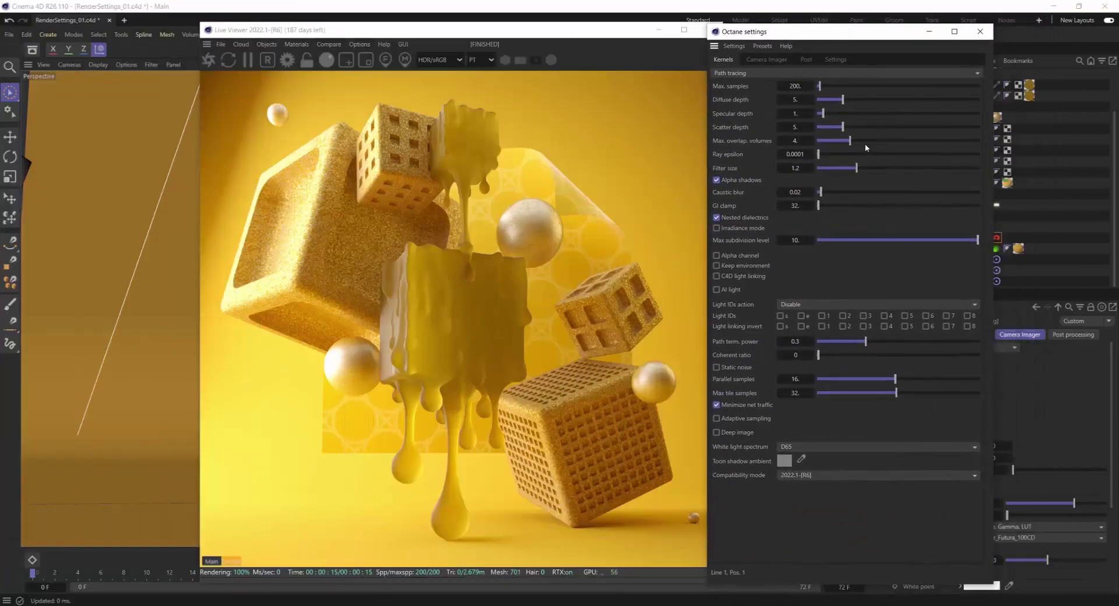
left_click(738, 370)
left_click(980, 31)
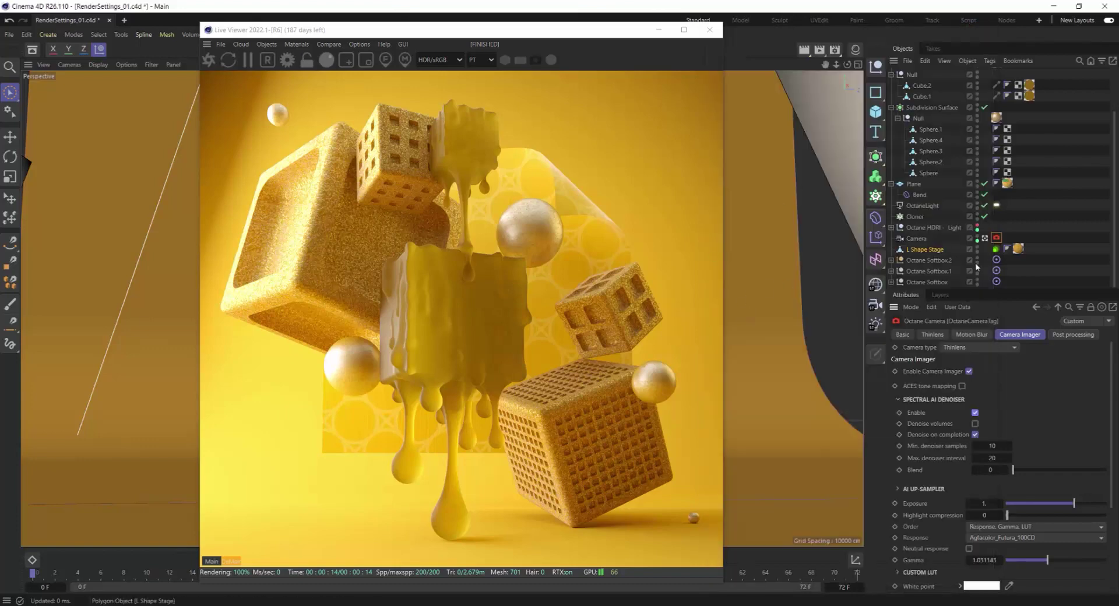
Try different hot pixel removal strengths on the Octane camera tag, such as about 0.49, 1 and 0.58.
scroll(1114, 436, "down", 3)
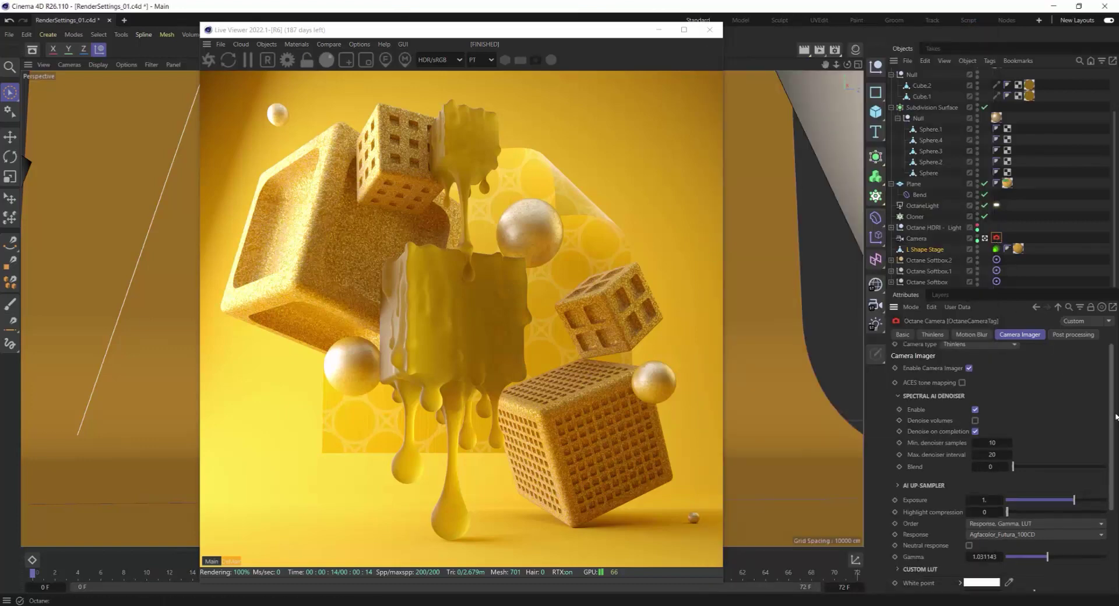
left_click_drag(1114, 436, 1112, 446)
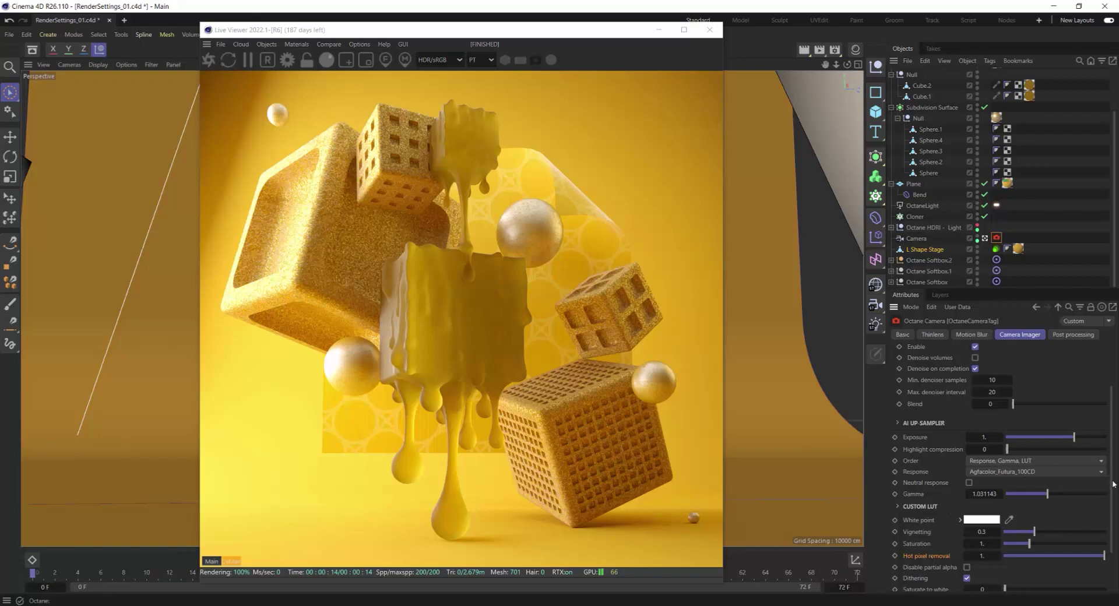
left_click_drag(1114, 482, 1113, 512)
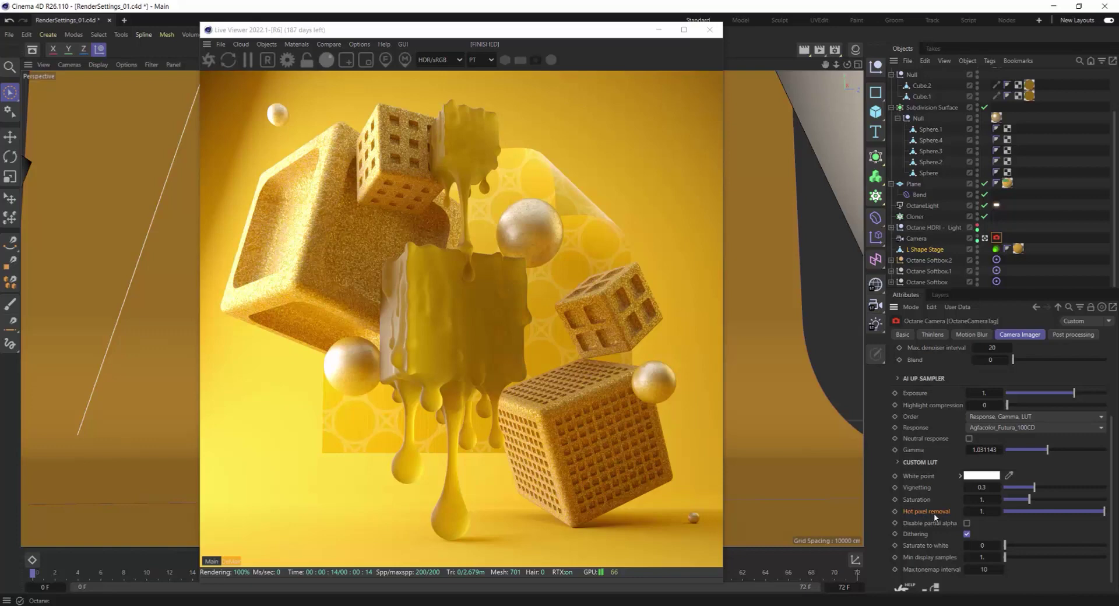
left_click(989, 514)
left_click_drag(1105, 513, 1054, 513)
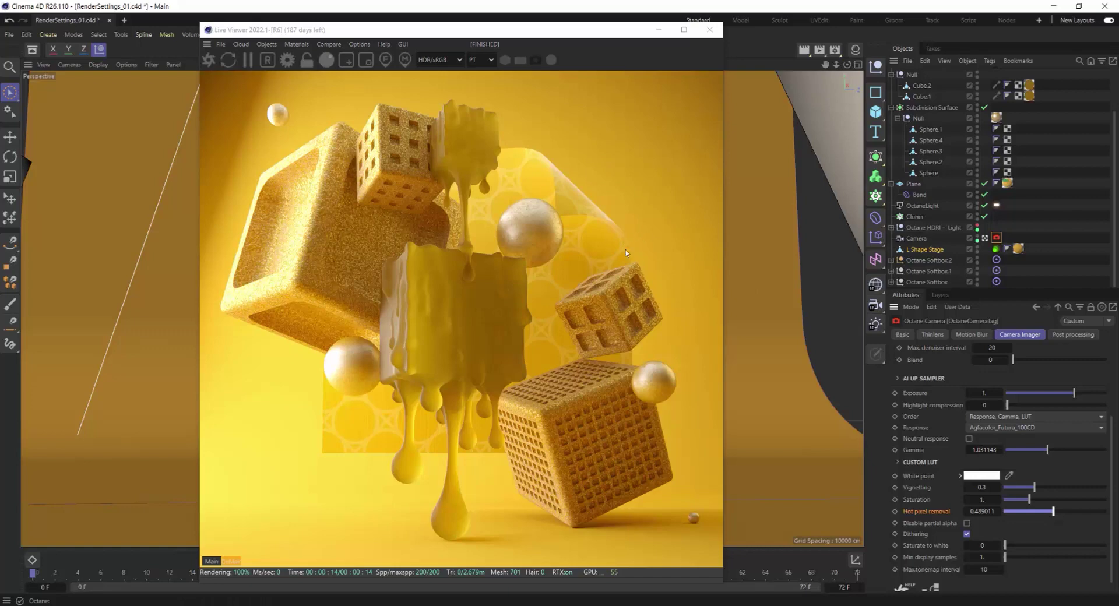
left_click_drag(1054, 512, 1025, 515)
left_click_drag(1023, 516, 1104, 511)
left_click_drag(1051, 512, 1062, 512)
Set the camera tag's hot pixel removal to 0.45, and refine it to 0.46.
left_click(977, 513)
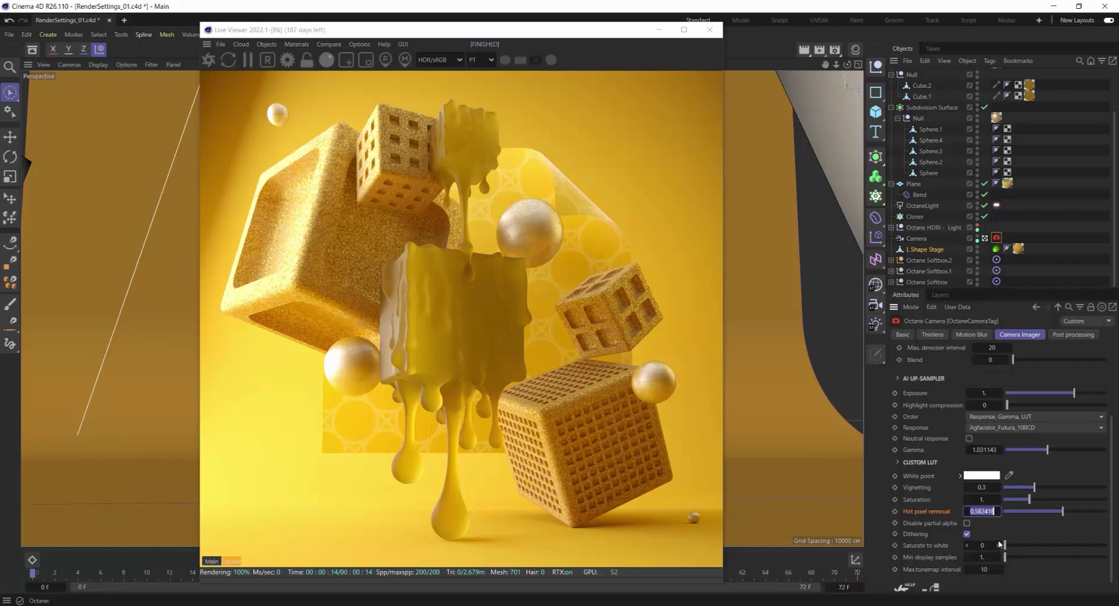
type(".45")
key("Return")
left_click(985, 512)
type(".46")
key("Return")
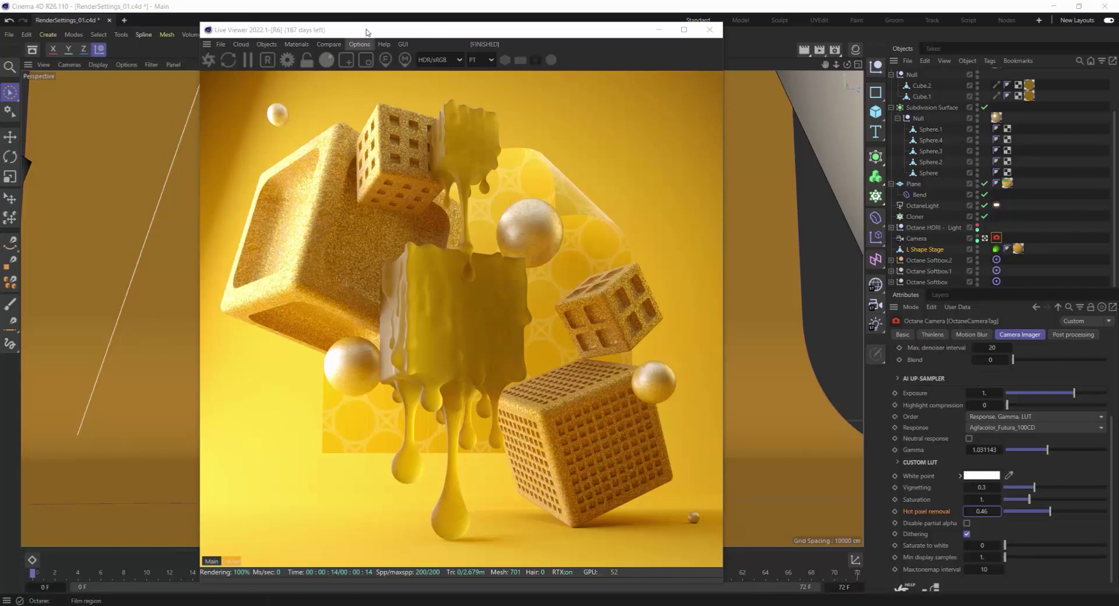
Turn on the denoised beauty pass in the main Octane Renderer section of the render settings.
left_click_drag(365, 32, 399, 80)
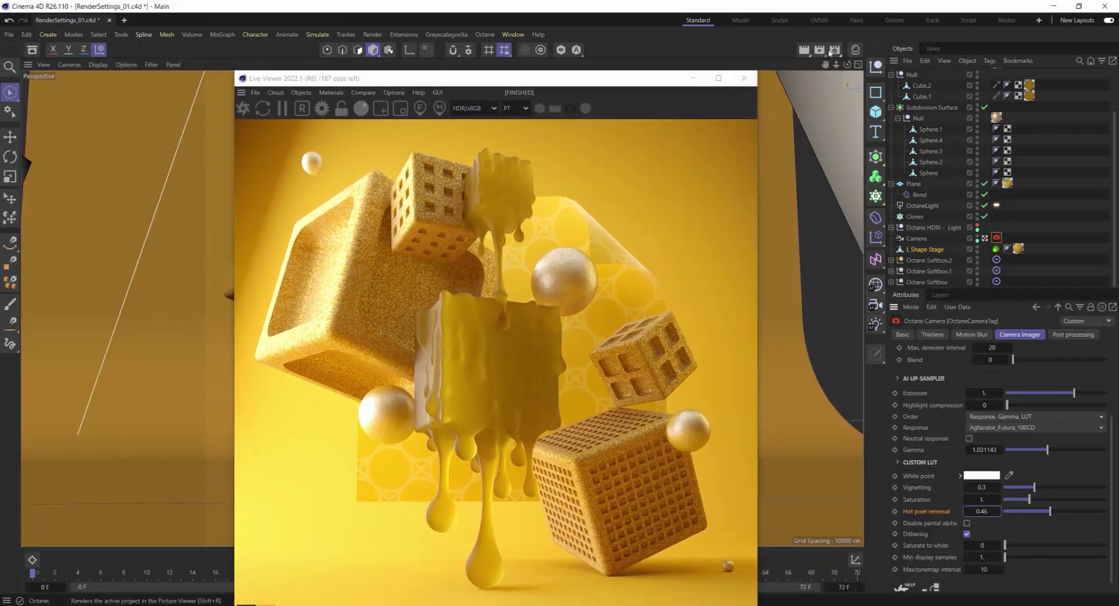
left_click(836, 50)
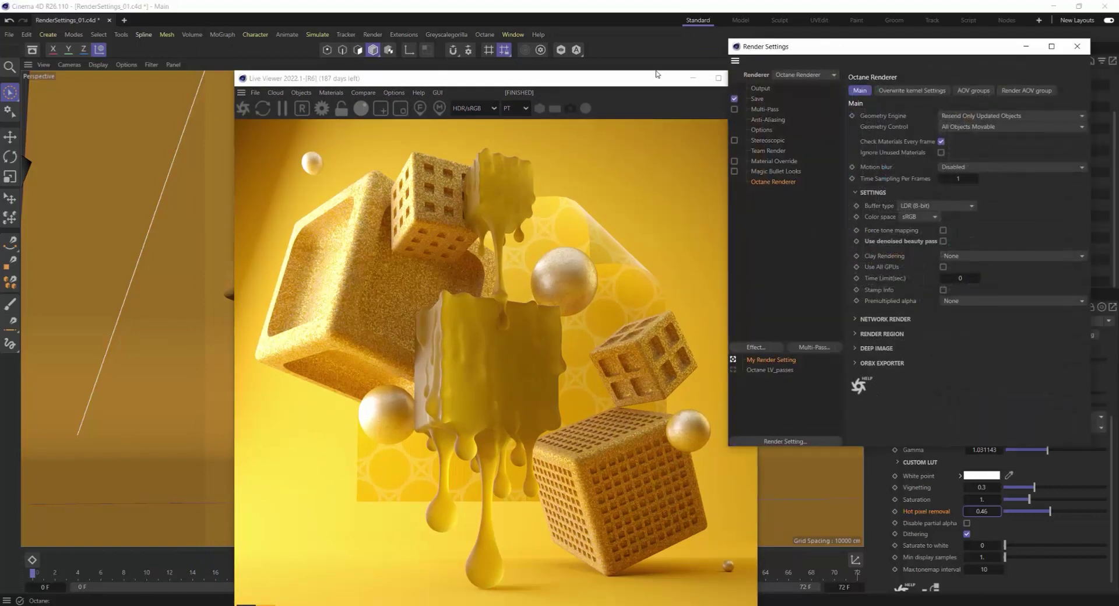
left_click_drag(817, 50, 497, 50)
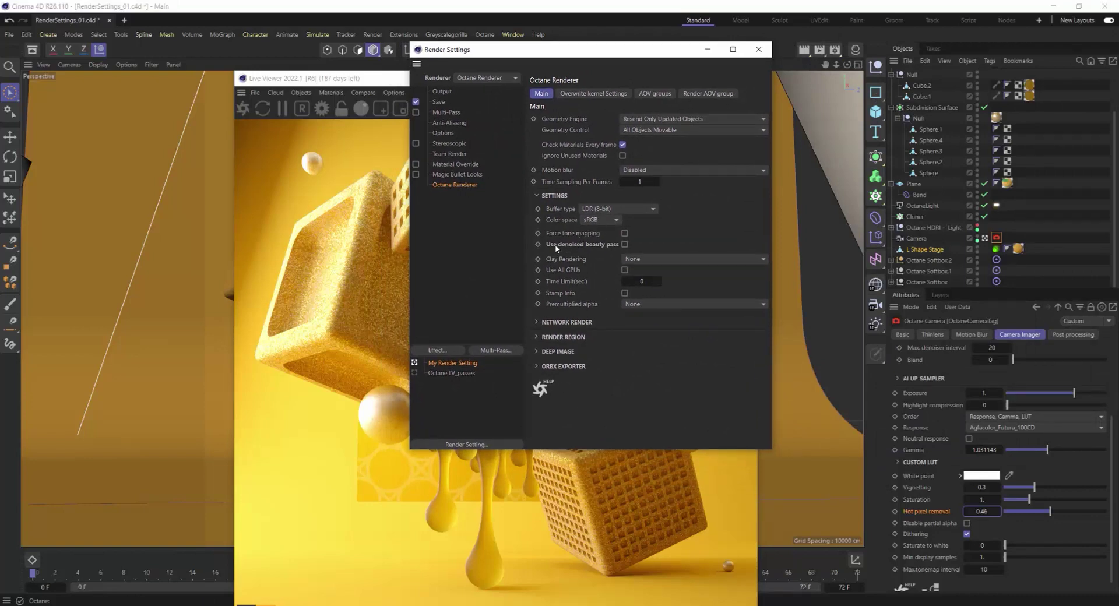
left_click(624, 245)
left_click(625, 245)
left_click(625, 244)
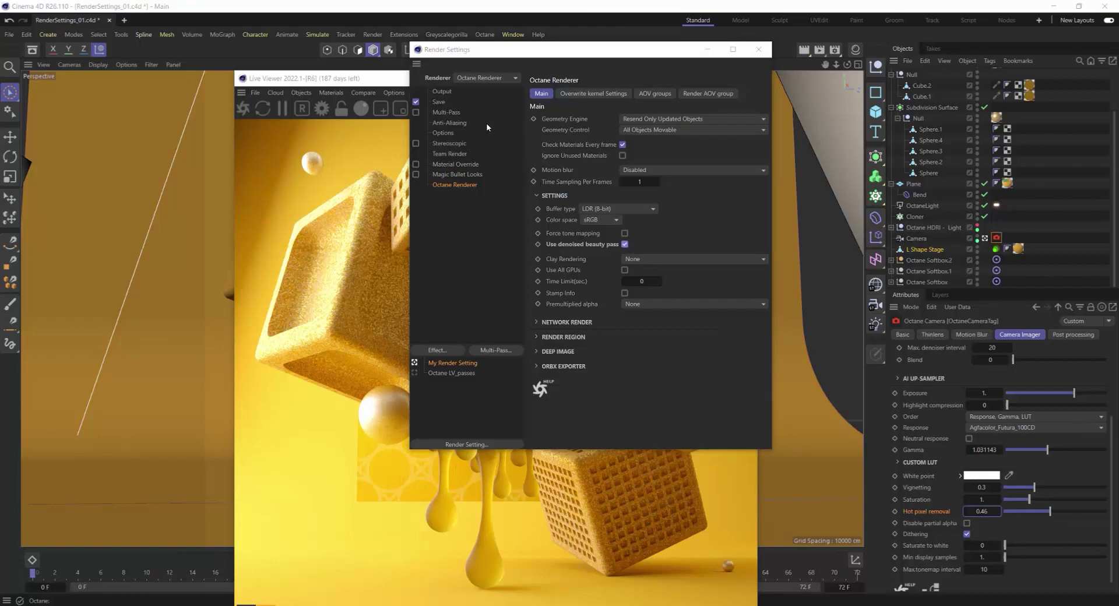
Check the render output's frame rate against the FPS in the project settings.
left_click(446, 92)
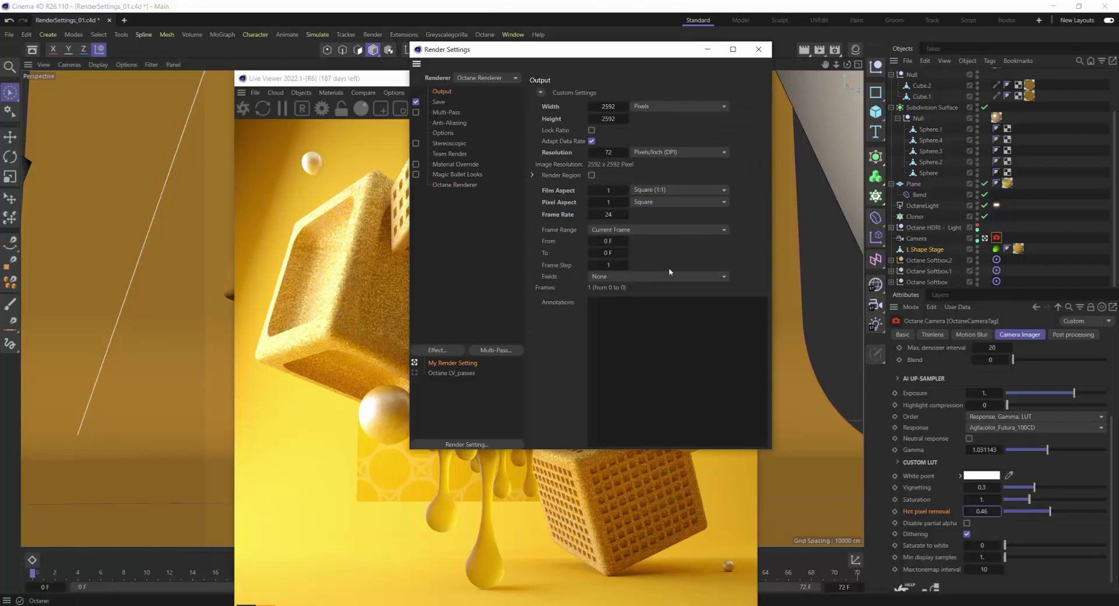
left_click(607, 215)
key("Return")
key("ctrl+d")
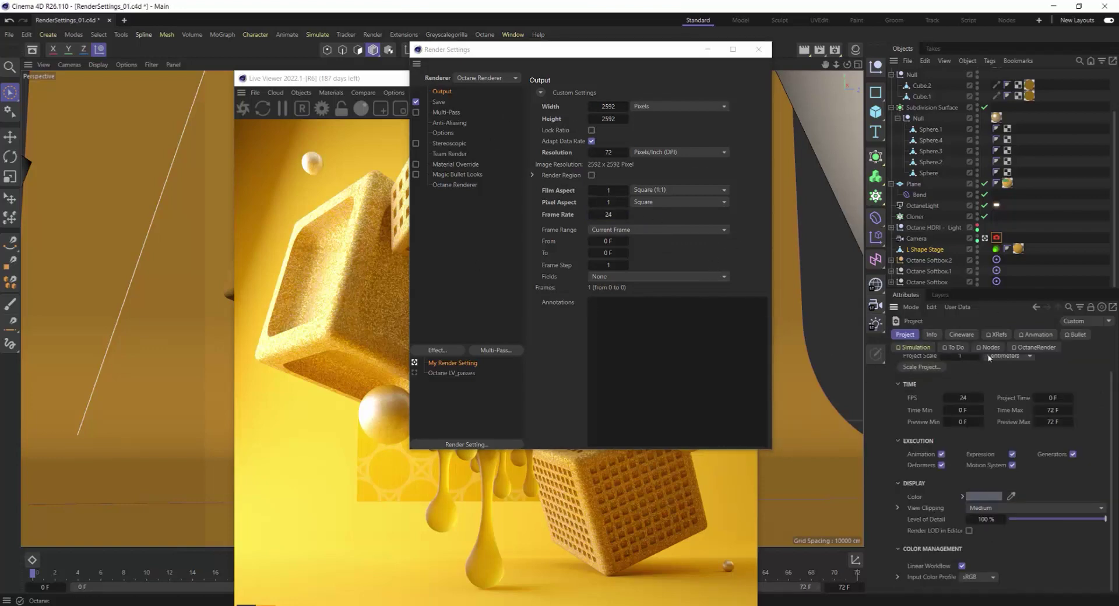
left_click(962, 398)
Set the regular image save format to OpenEXR with a depth of 32 Bit/Channel.
left_click(438, 103)
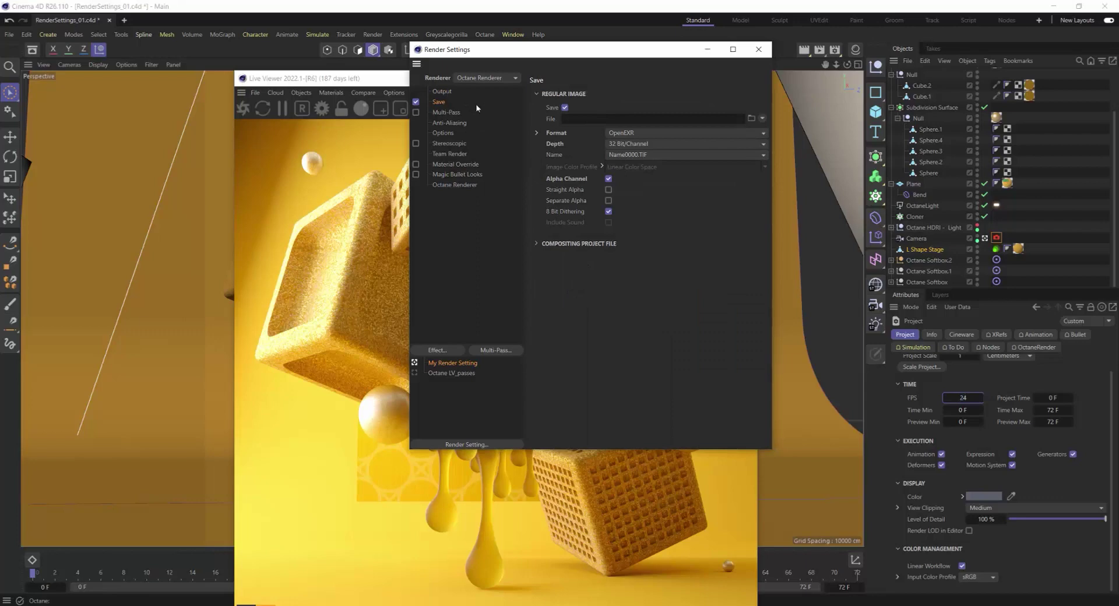
left_click(636, 135)
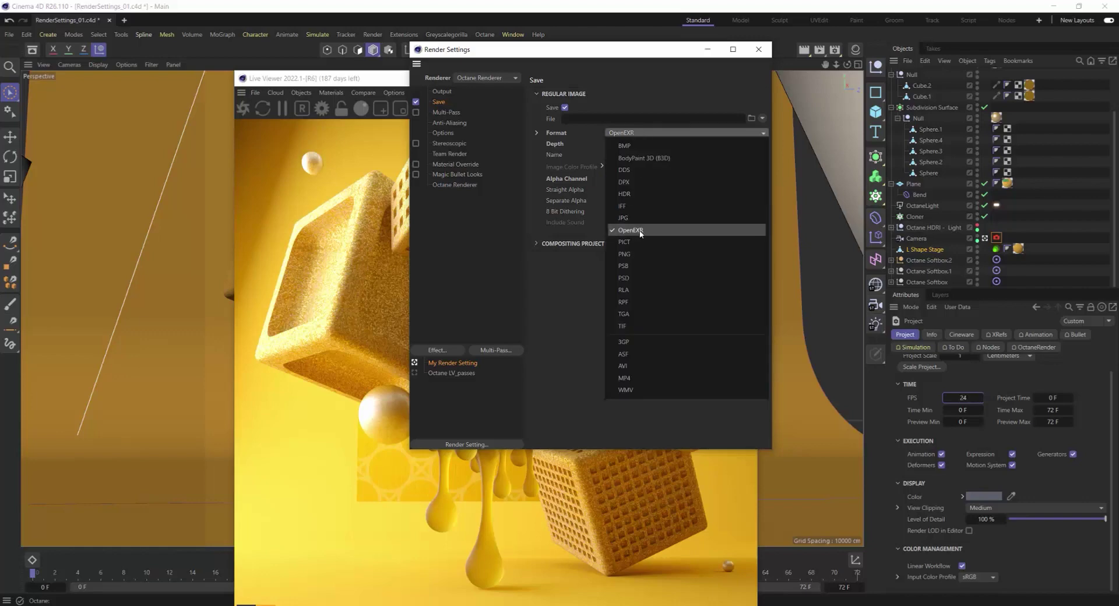
left_click(630, 230)
left_click(630, 146)
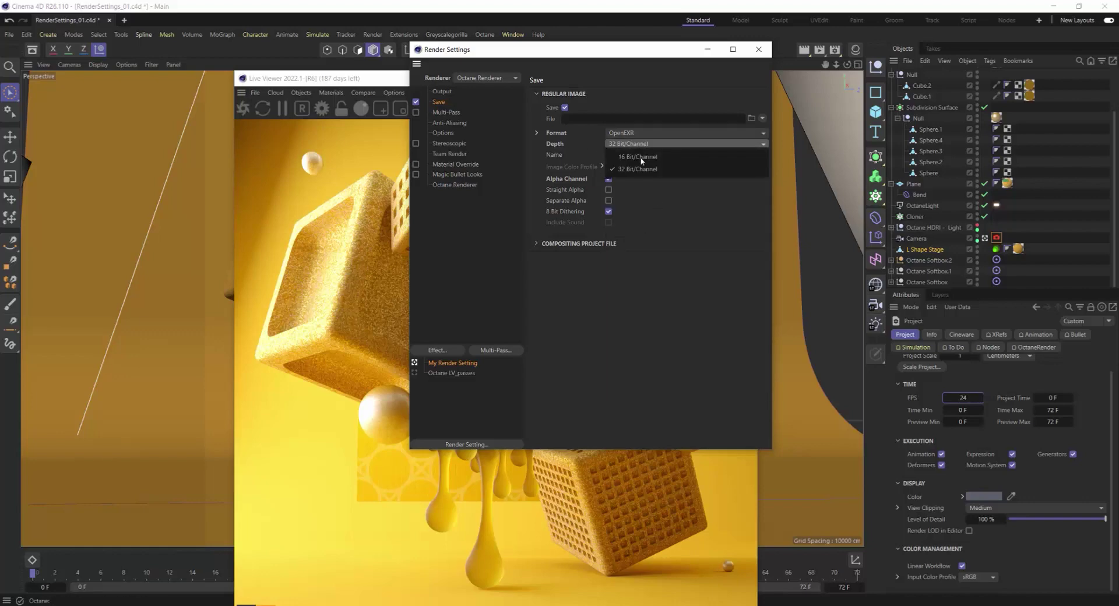
left_click(639, 170)
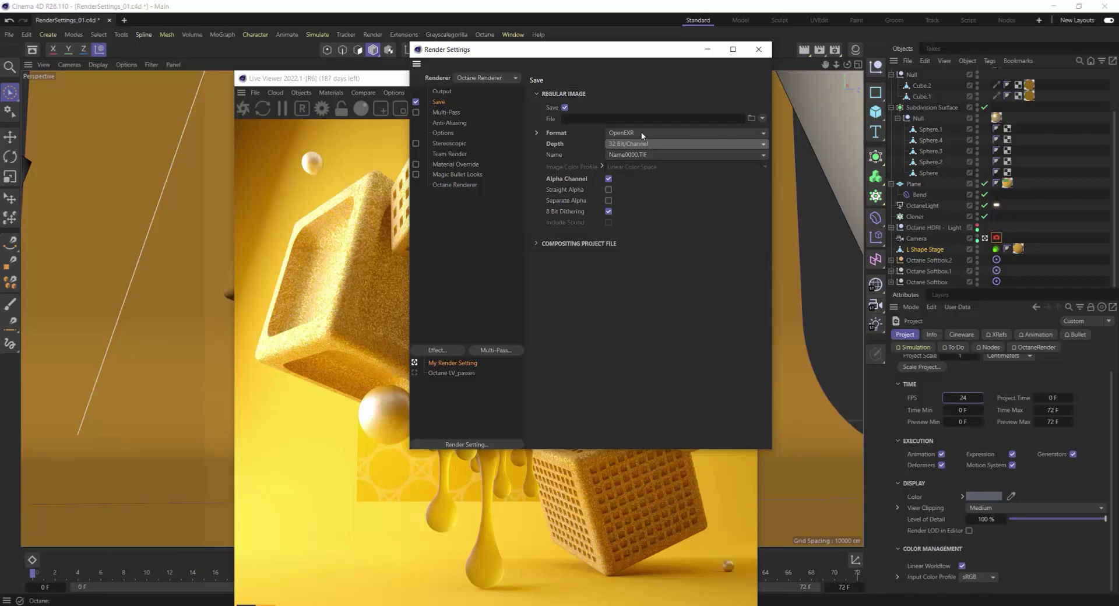
Try PNG as the save format, view its bit depth options, and switch back to OpenEXR.
left_click(643, 134)
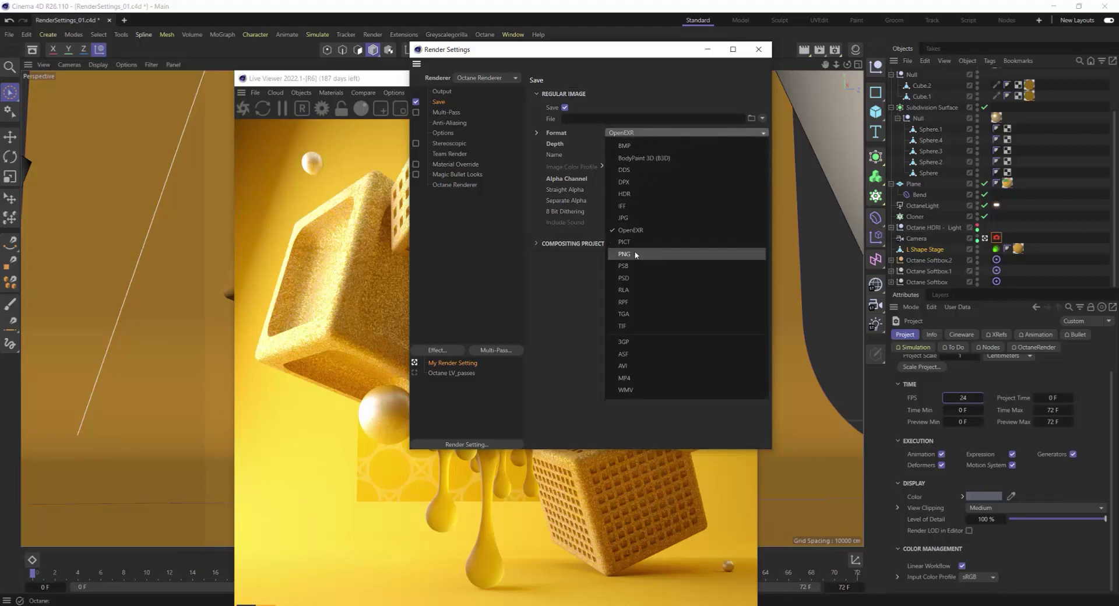
left_click(584, 281)
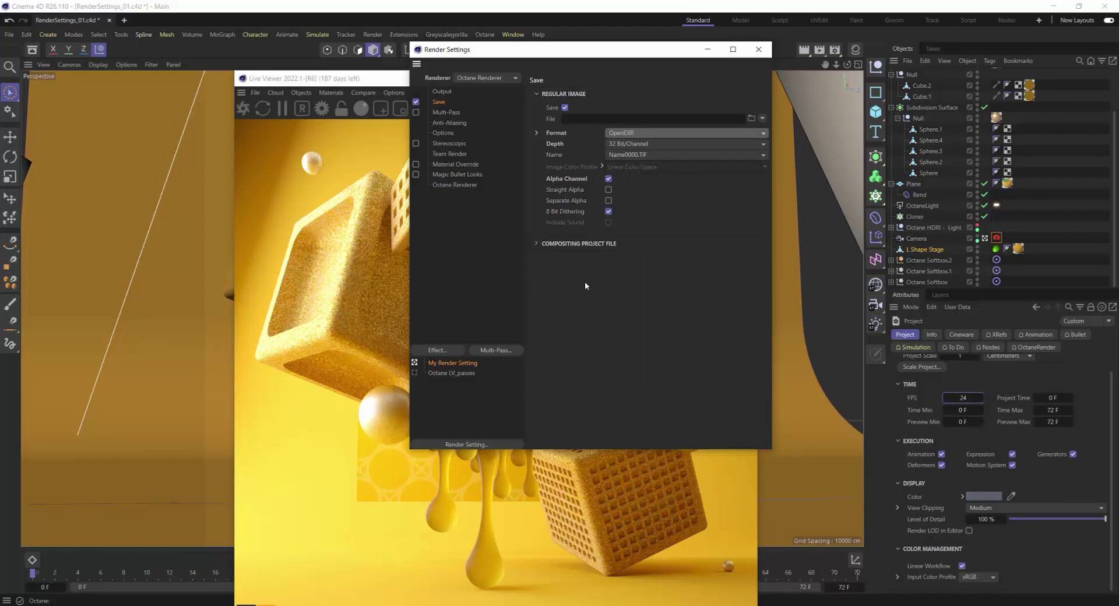
left_click(640, 134)
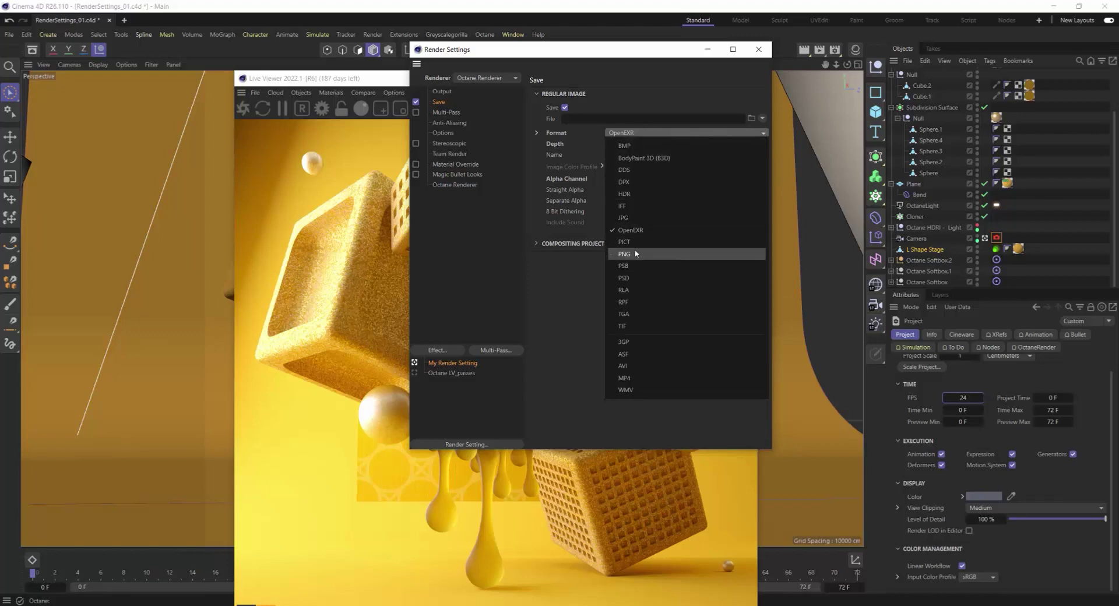
left_click(587, 234)
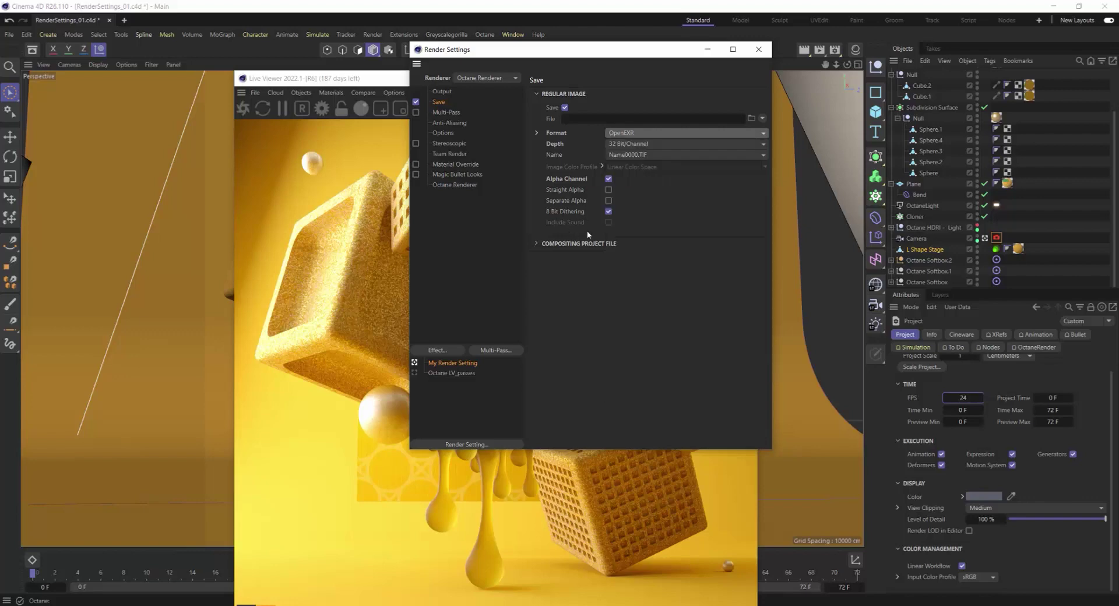
left_click(629, 133)
left_click(626, 255)
left_click(629, 146)
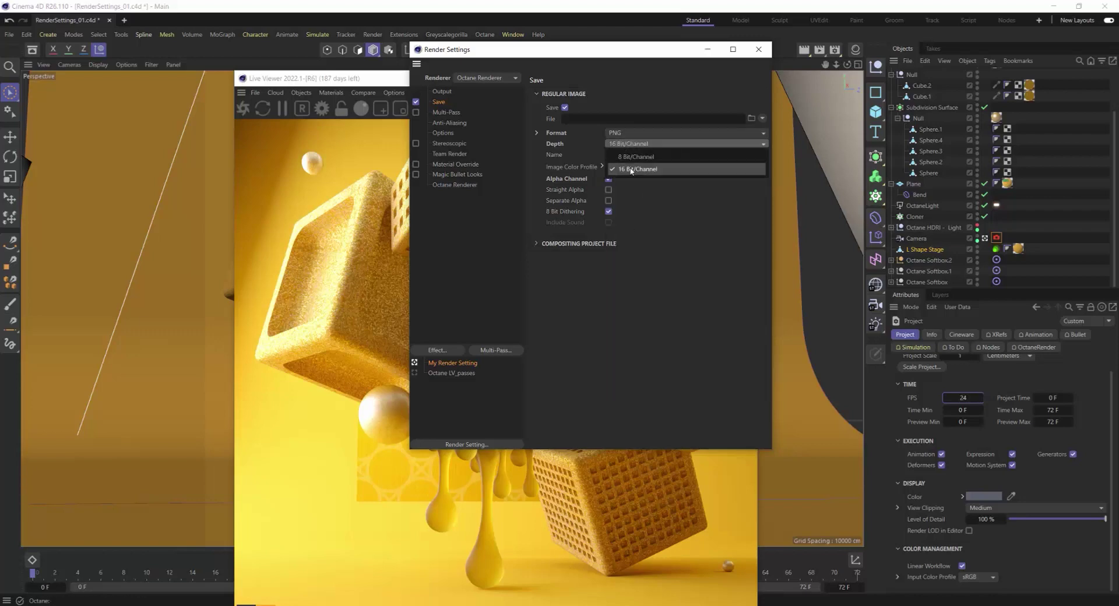
left_click(632, 136)
left_click(636, 133)
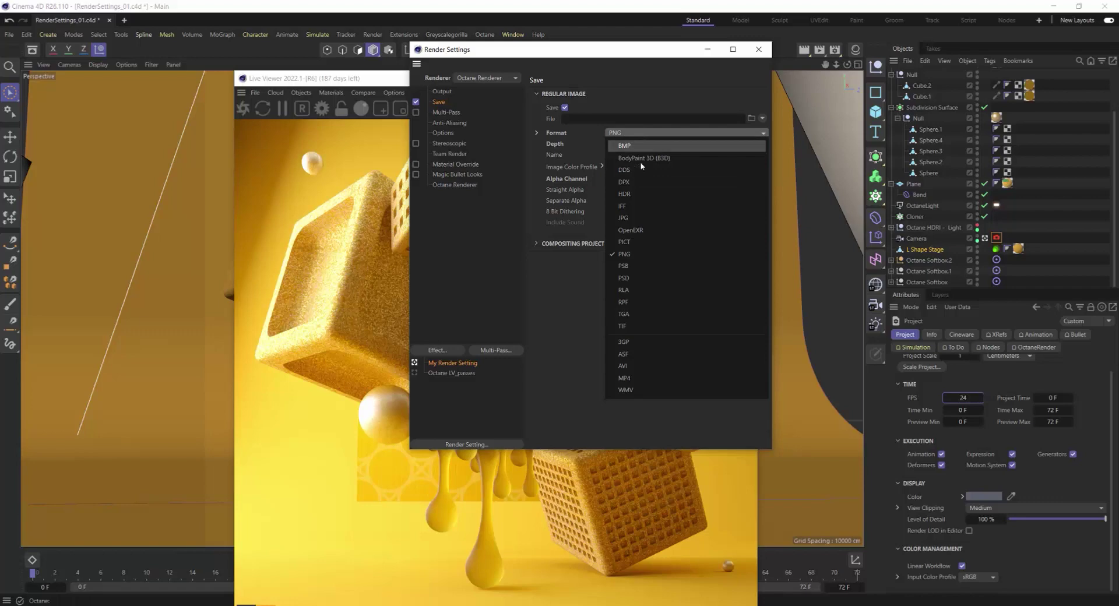
left_click(637, 232)
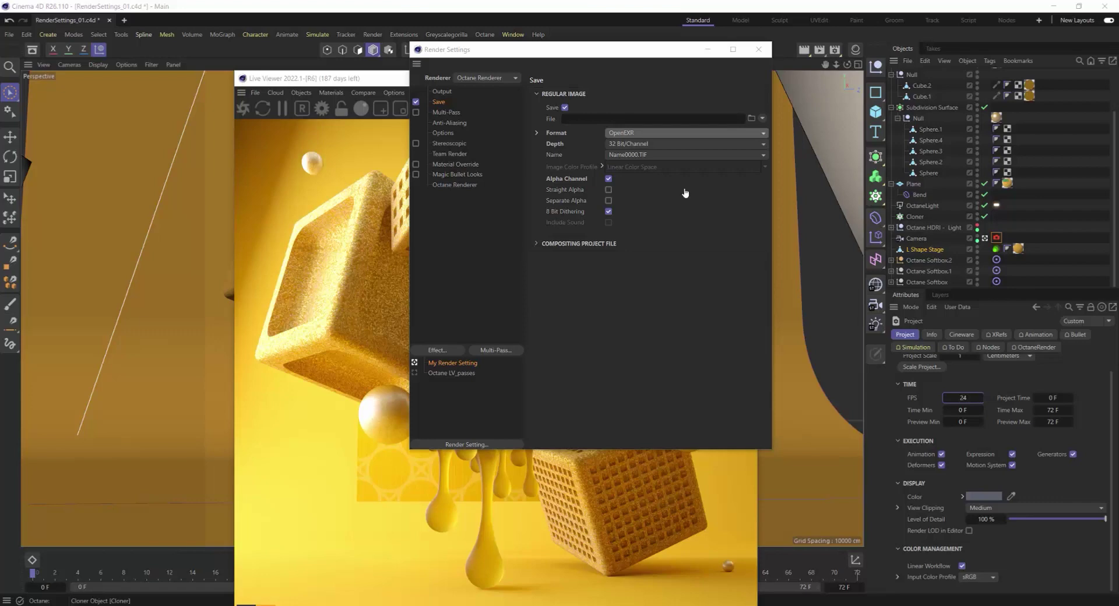
Bring the Live Viewer in front of the render settings and reposition it to show the whole render.
left_click(371, 79)
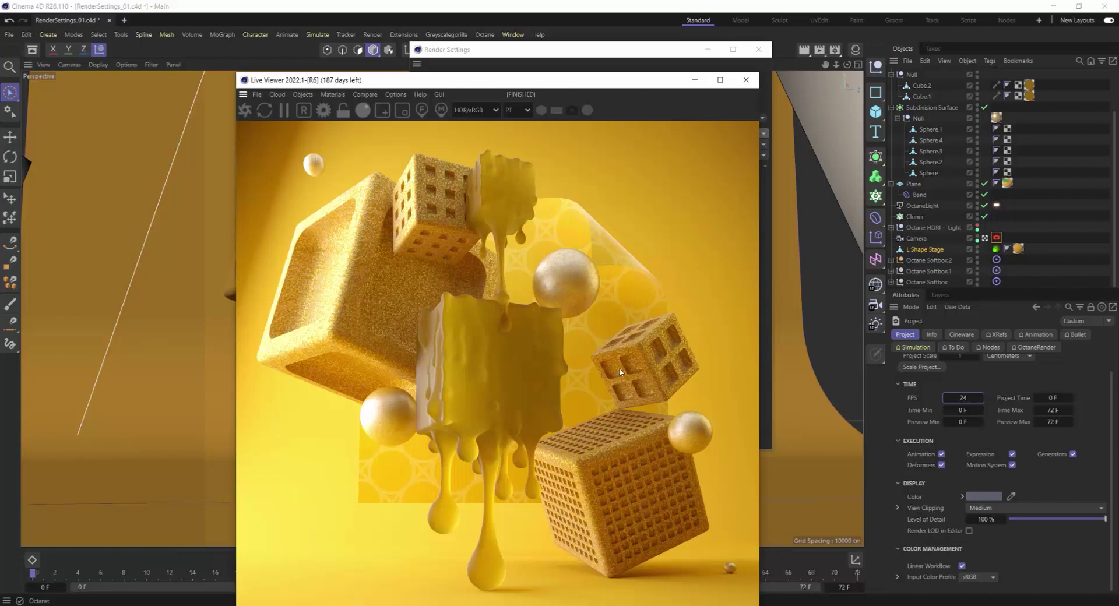
left_click_drag(378, 85, 345, 39)
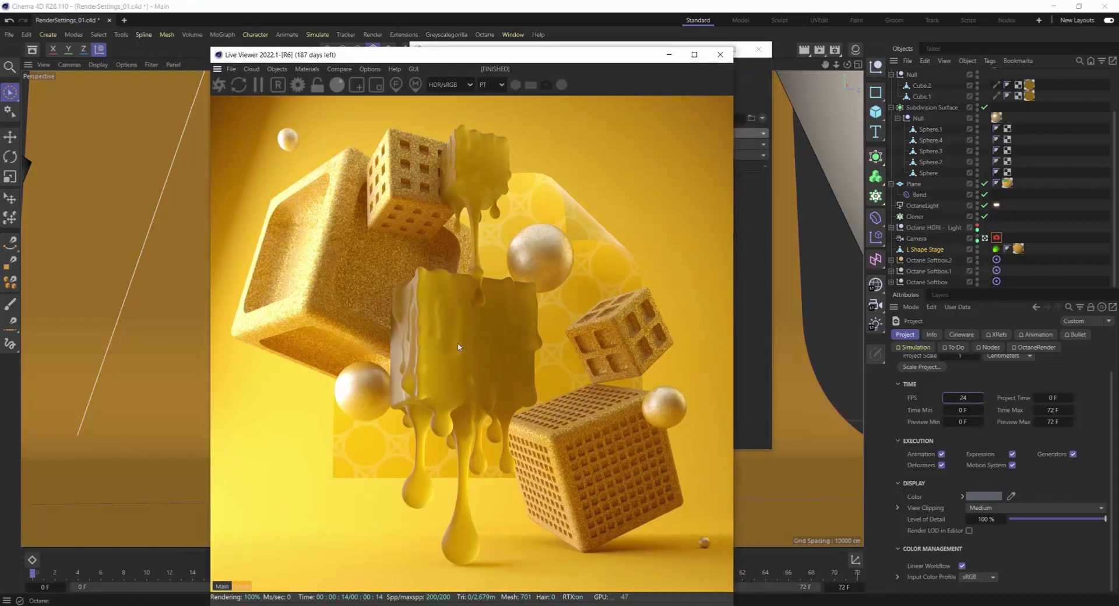